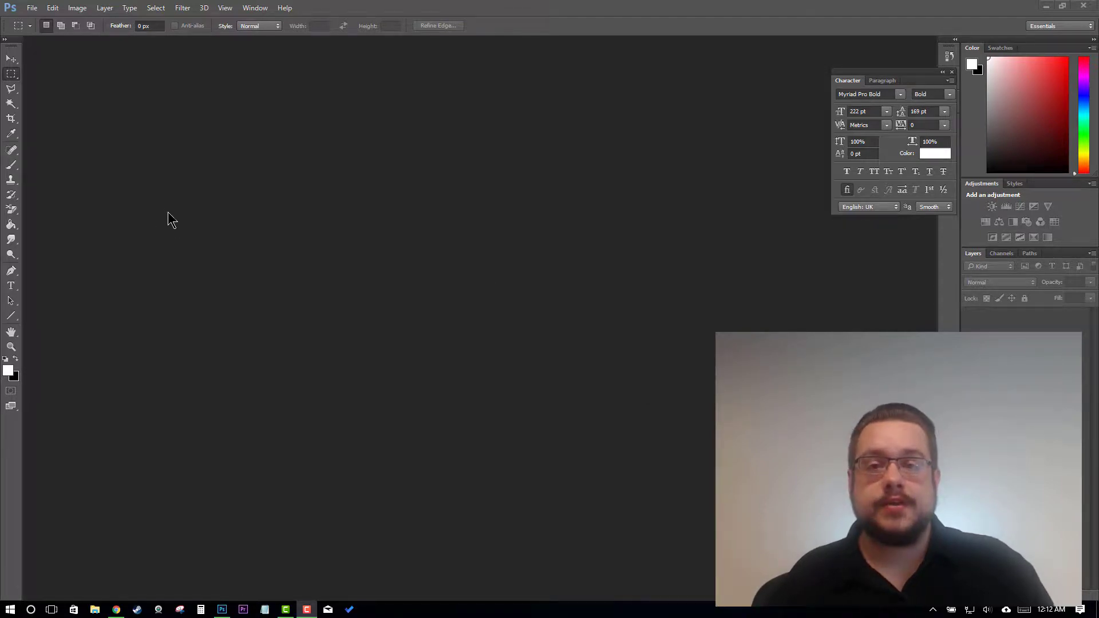
Create a new 1920 by 1080 pixel document with a white background and shift the Character panel away from the canvas
{"action": "left_click", "coordinate": [33, 11]}
{"action": "left_click", "coordinate": [36, 18]}
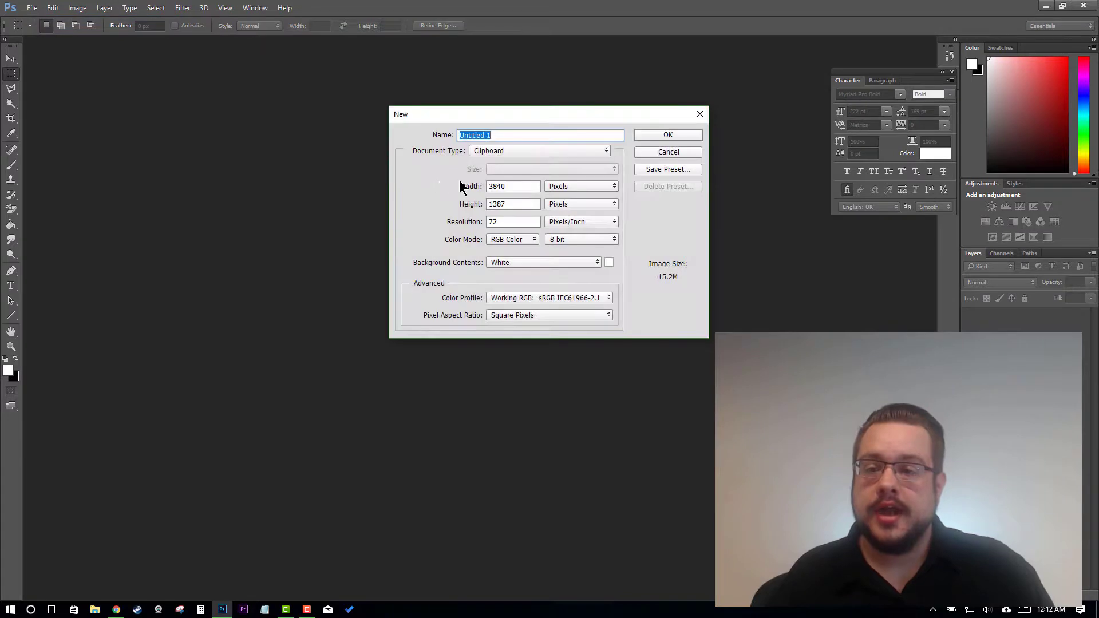
{"action": "left_click_drag", "start_coordinate": [529, 187], "coordinate": [471, 190]}
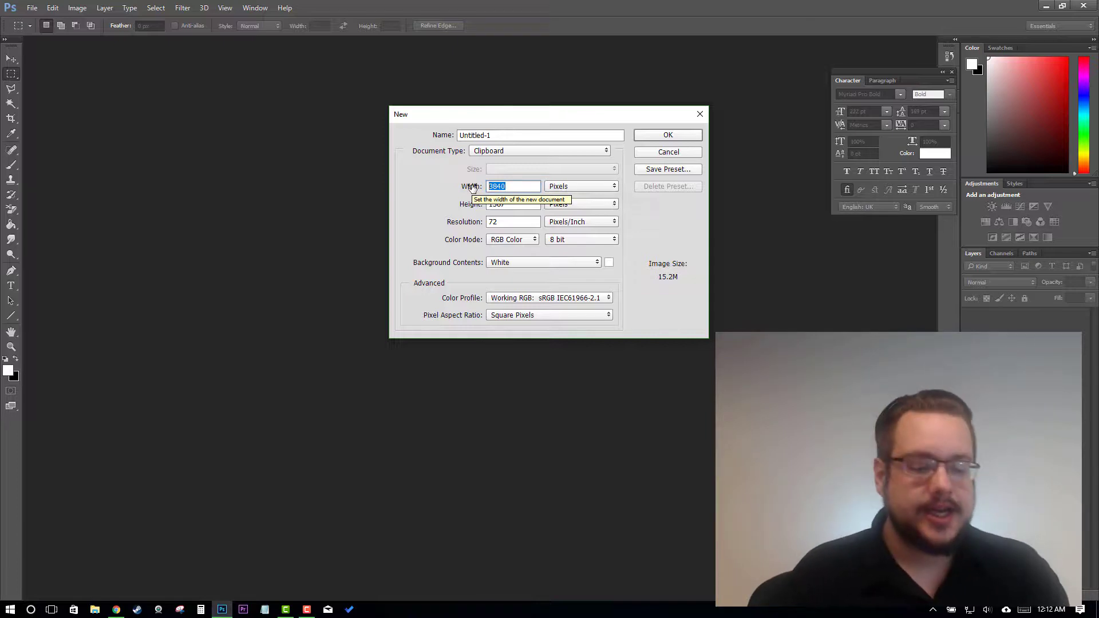
{"action": "type", "text": "1920"}
{"action": "key", "text": "Tab"}
{"action": "type", "text": "1080"}
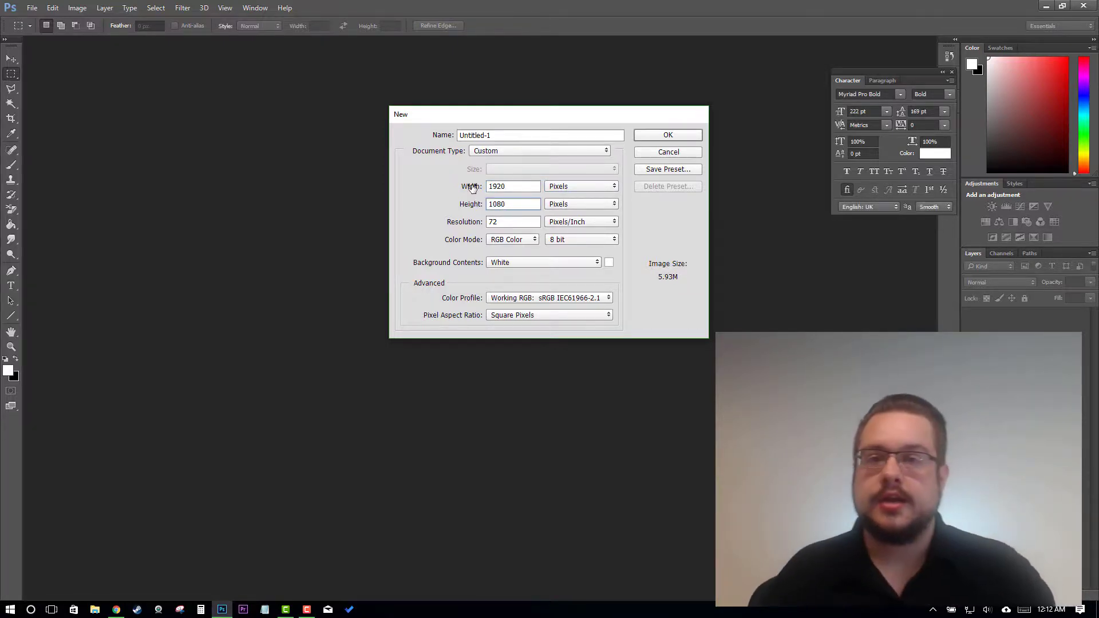
{"action": "key", "text": "Return"}
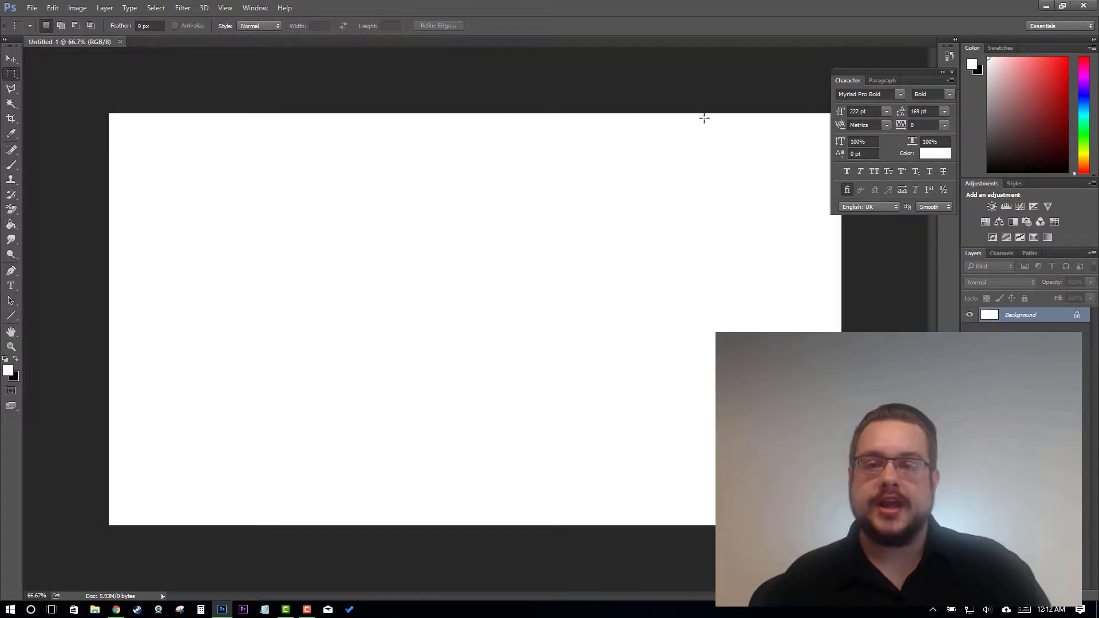
{"action": "left_click_drag", "start_coordinate": [879, 74], "coordinate": [904, 73]}
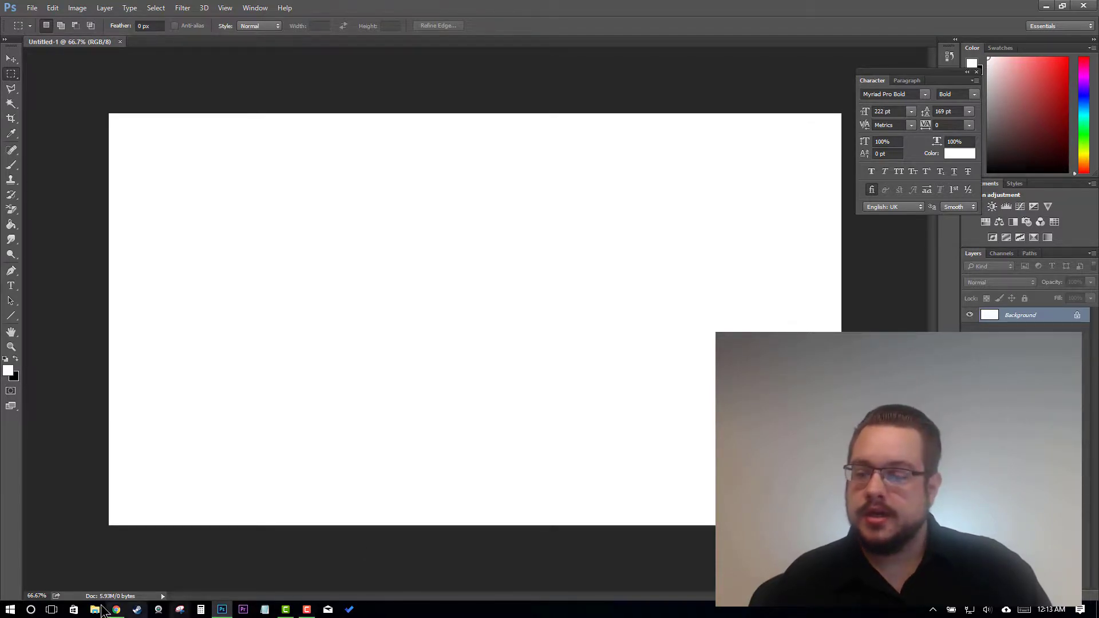
Switch to File Explorer and open Patreon.mp4 from the Patreon folder inside the Google Drive Videos folder
{"action": "left_click", "coordinate": [96, 610]}
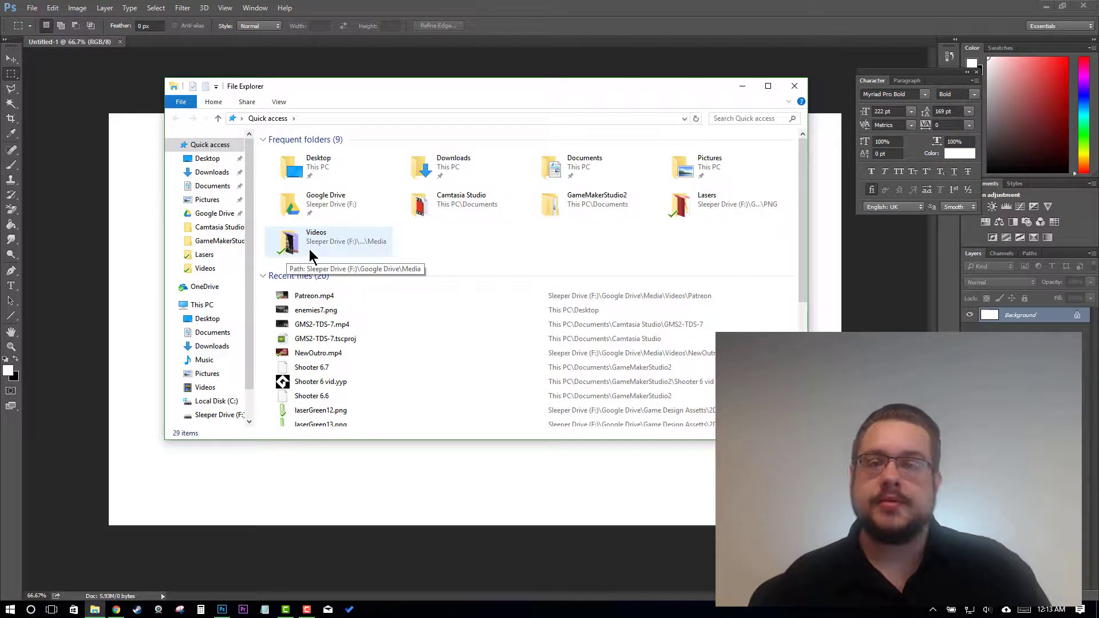
{"action": "double_click", "coordinate": [309, 249]}
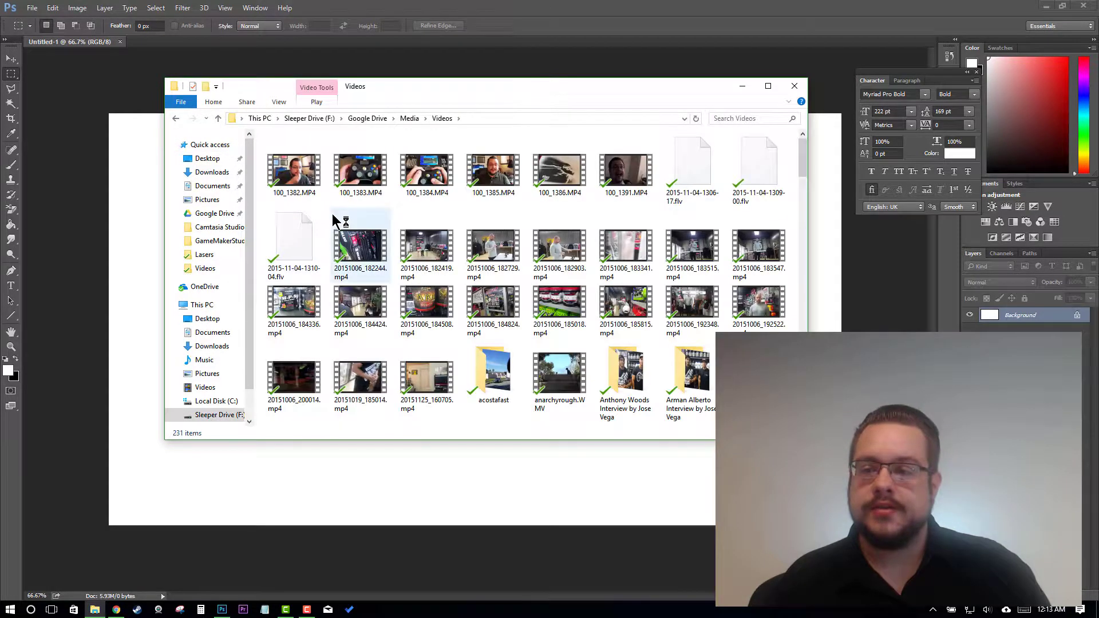
{"action": "double_click", "coordinate": [361, 171]}
{"action": "double_click", "coordinate": [294, 161]}
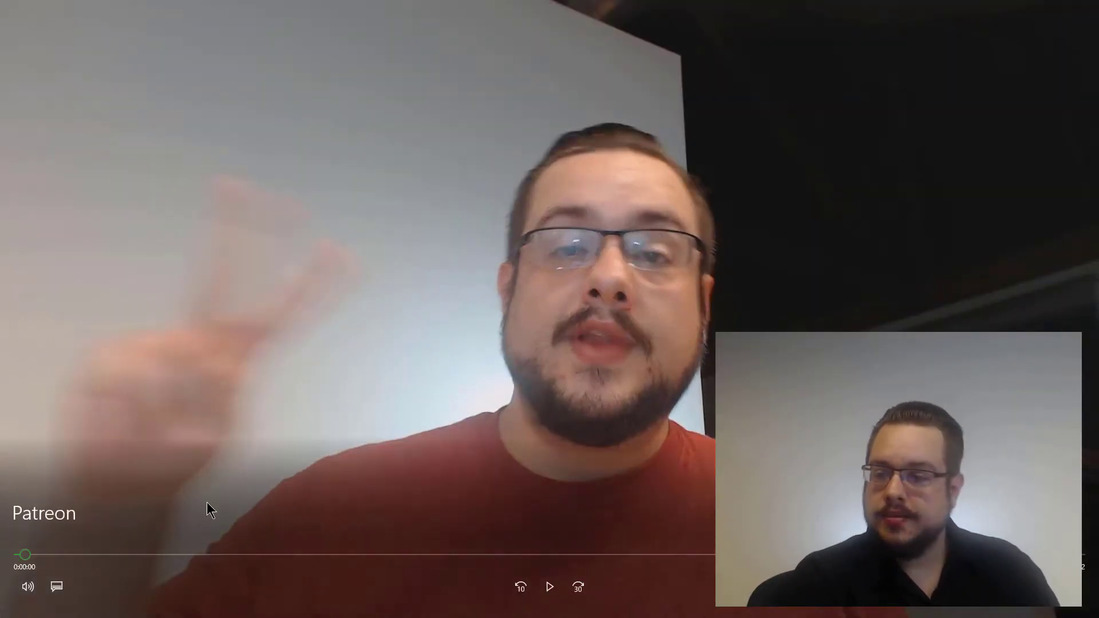
Mute the video and play it to about the one-second mark, pausing on the frame with two raised fingers
{"action": "left_click", "coordinate": [27, 587]}
{"action": "left_click", "coordinate": [15, 550]}
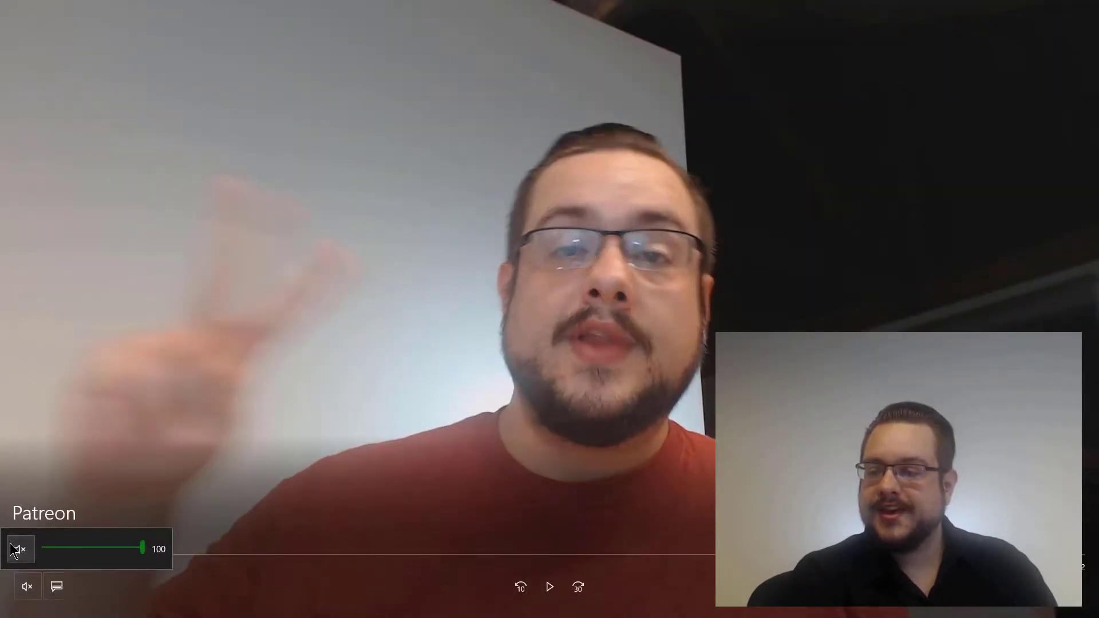
{"action": "left_click", "coordinate": [32, 555]}
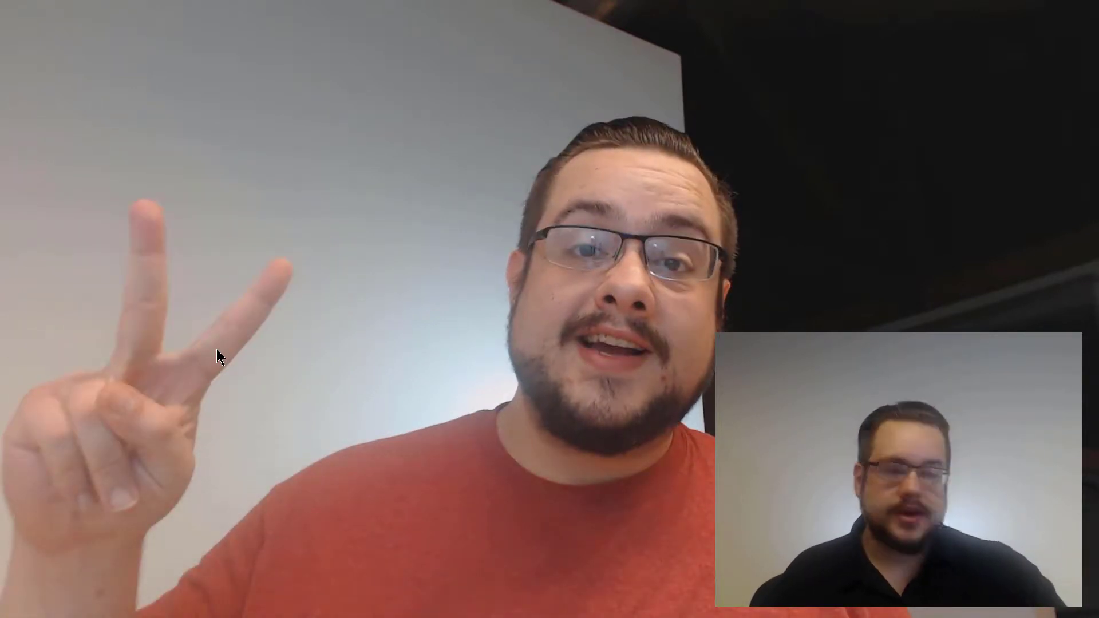
{"action": "mouse_move", "coordinate": [215, 340]}
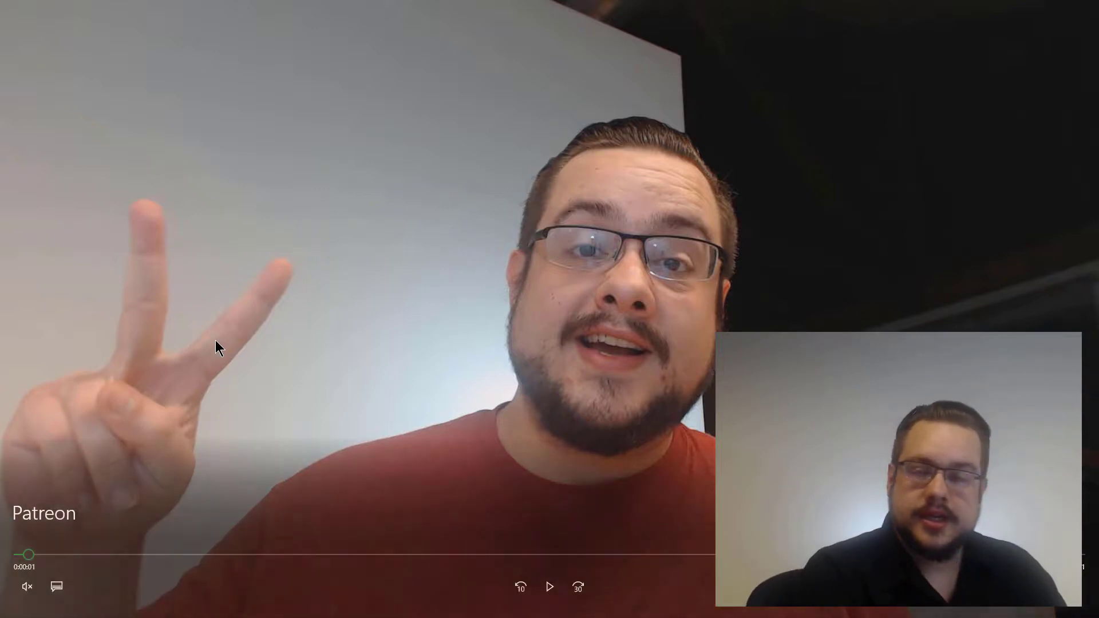
Close the video player, return to Photoshop and paste the captured video frame into the document
{"action": "key", "text": "Escape"}
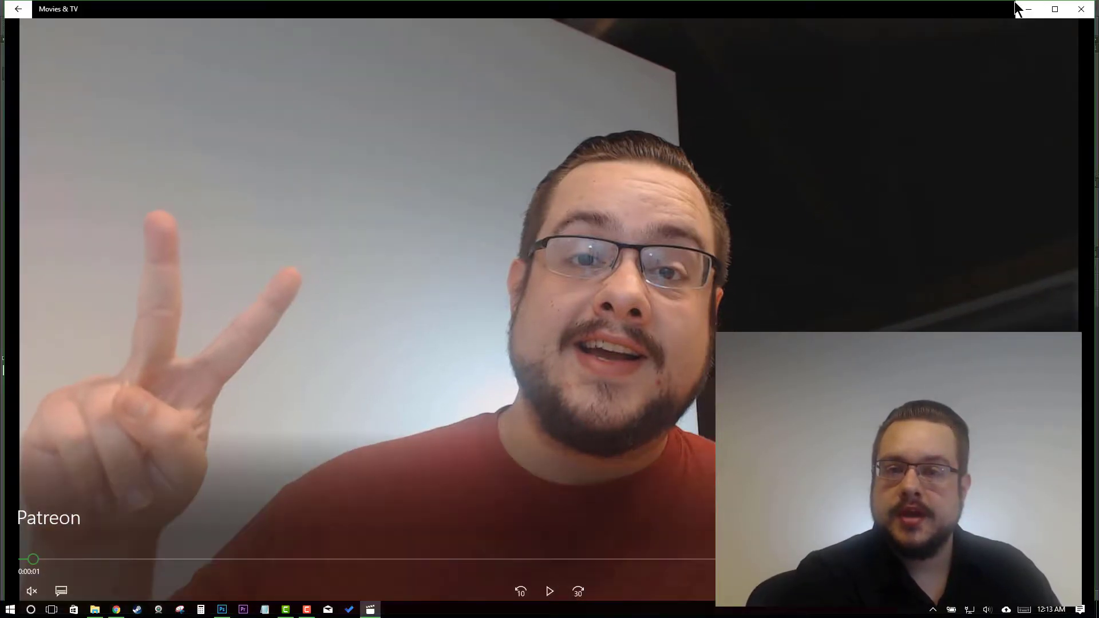
{"action": "left_click", "coordinate": [1081, 13]}
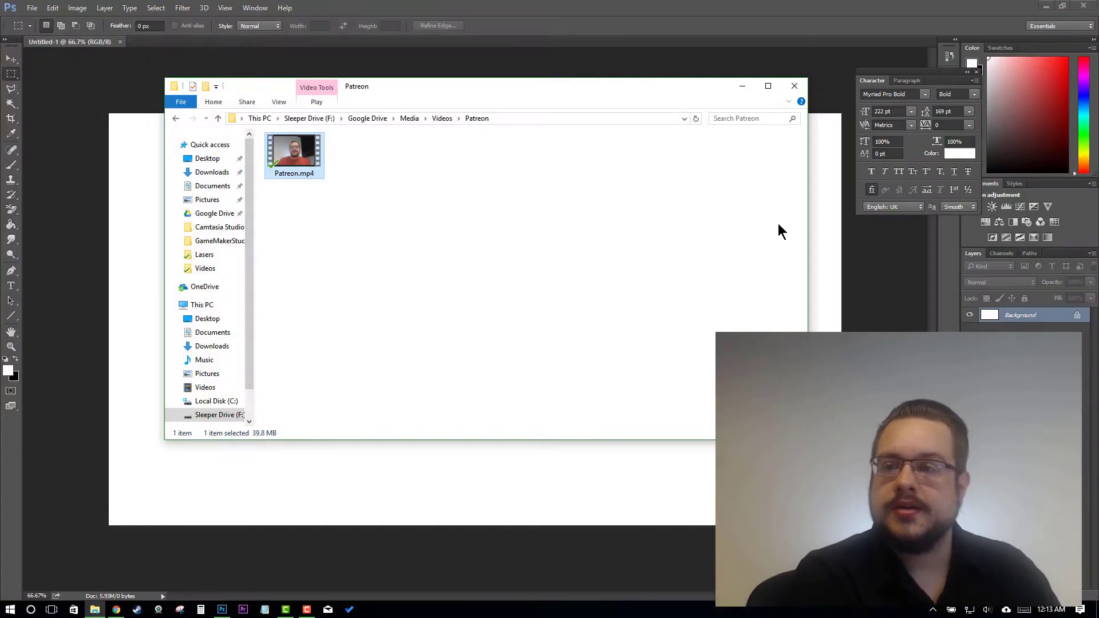
{"action": "left_click", "coordinate": [153, 154]}
{"action": "key", "text": "ctrl+v"}
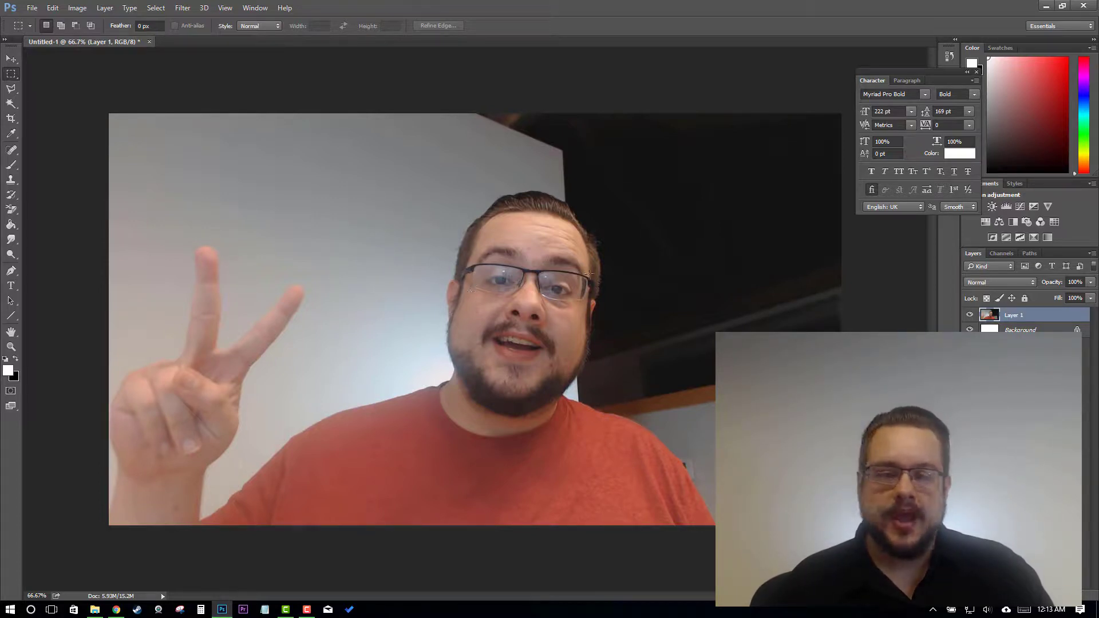
Rename the pasted frame's layer as Video
{"action": "double_click", "coordinate": [1014, 315]}
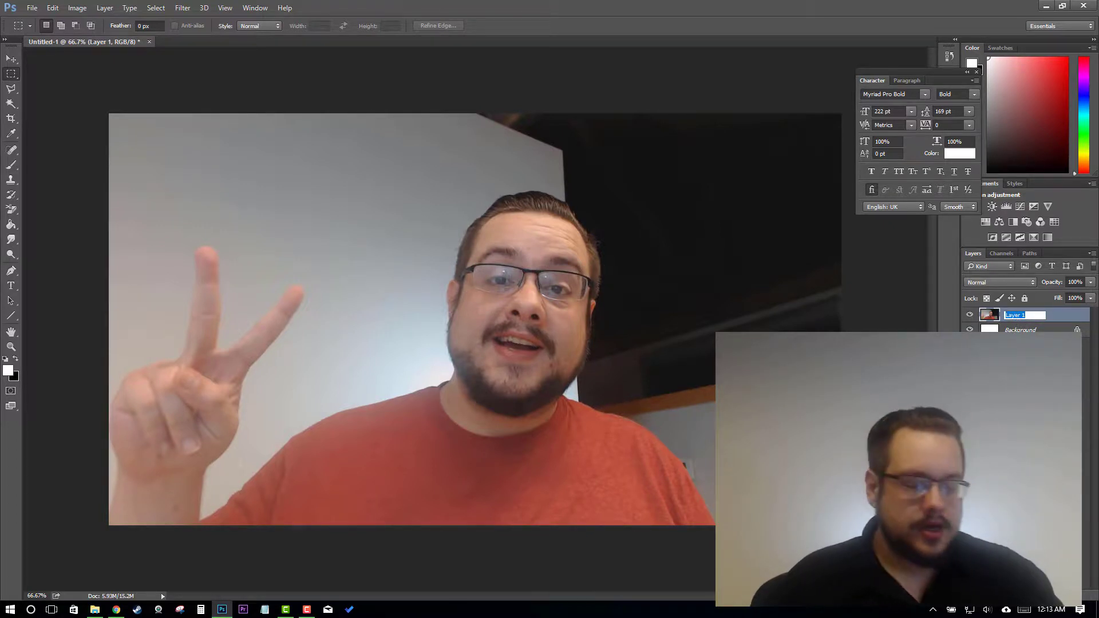
{"action": "type", "text": "Video"}
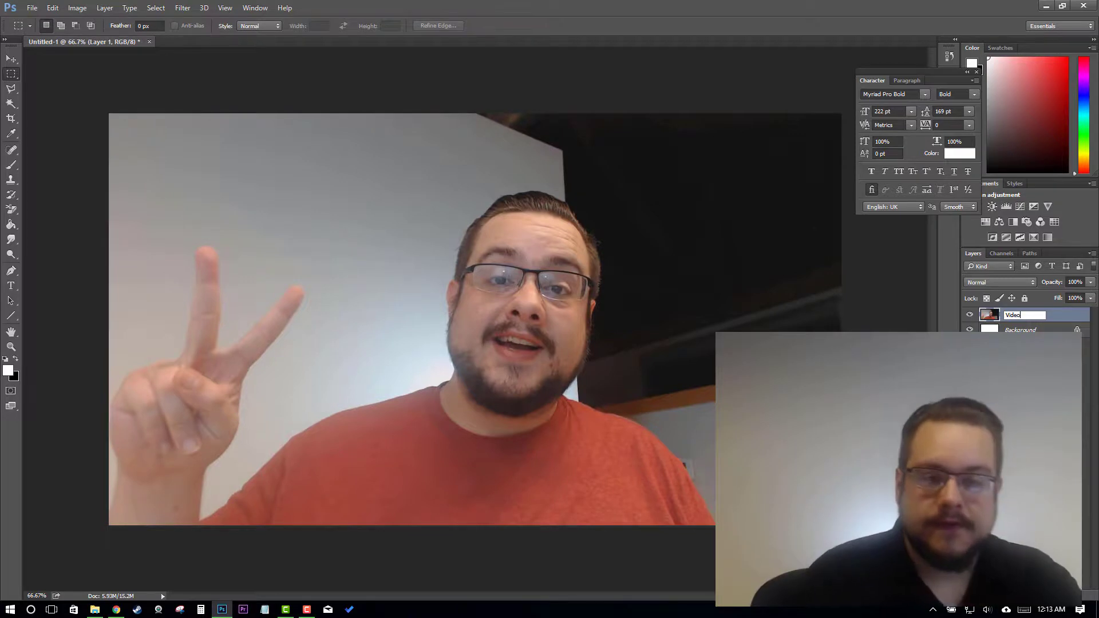
{"action": "key", "text": "Return"}
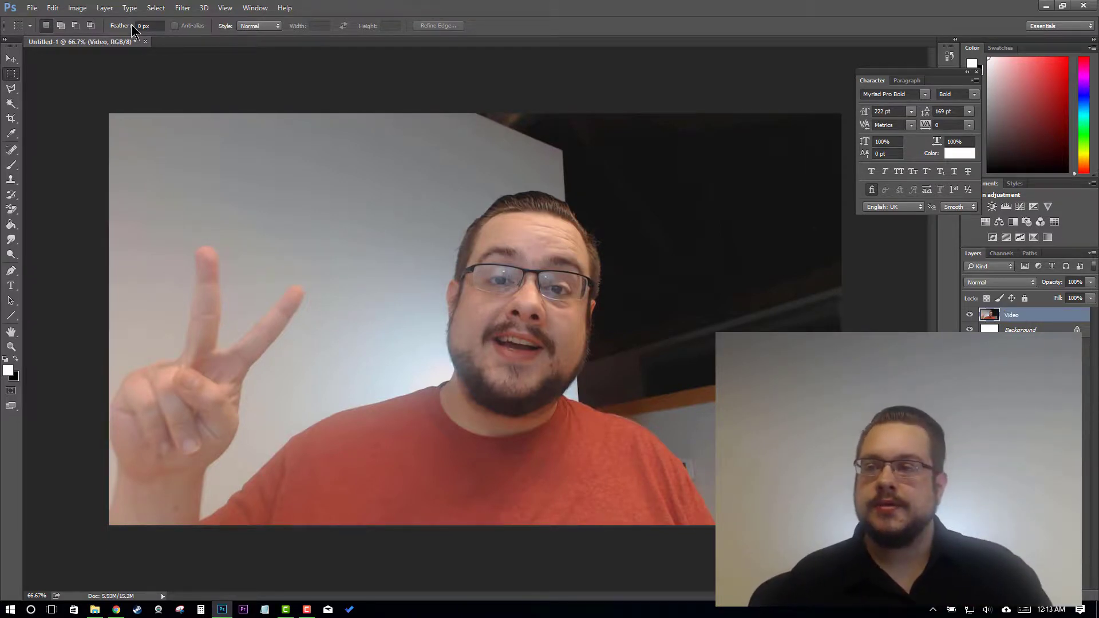
Add a new empty layer above the Video layer
{"action": "left_click", "coordinate": [106, 8]}
{"action": "mouse_move", "coordinate": [116, 22]}
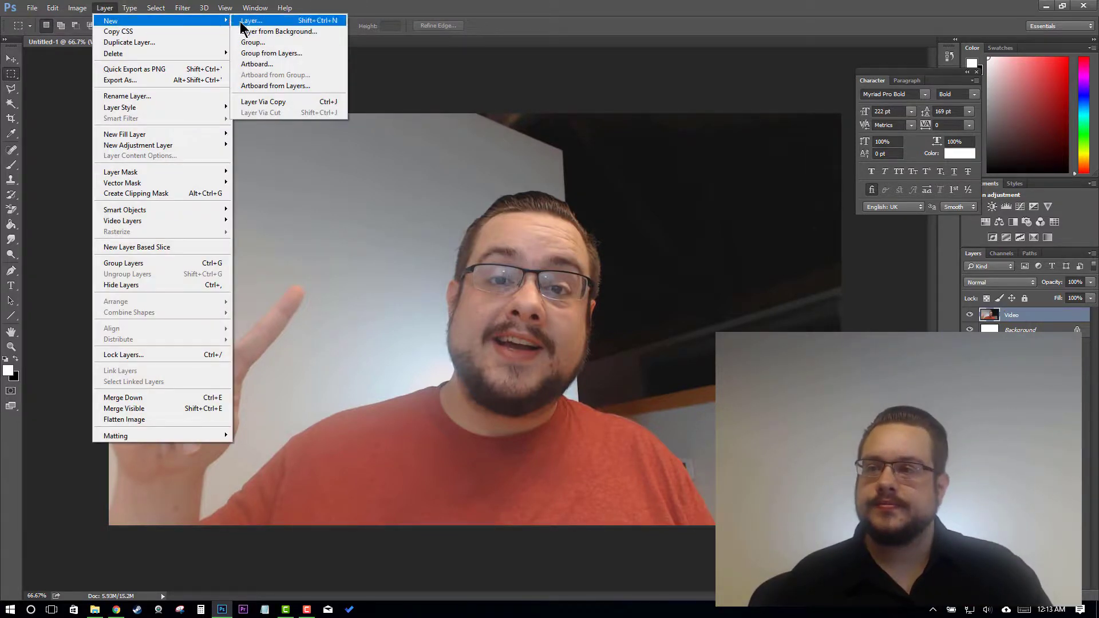
{"action": "left_click", "coordinate": [269, 22]}
{"action": "left_click", "coordinate": [657, 190]}
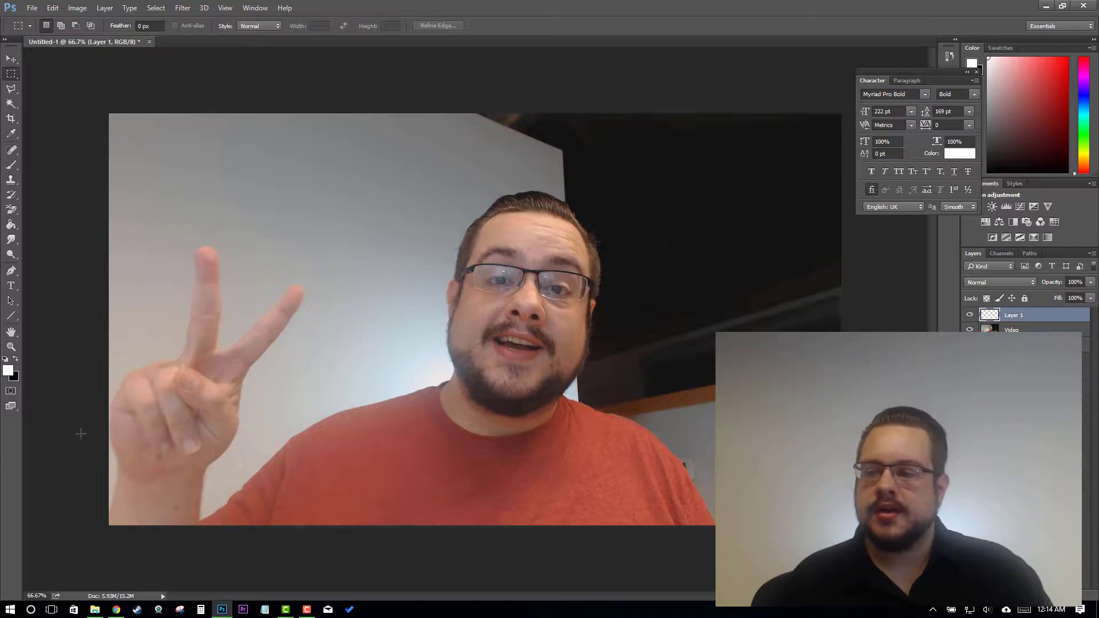
Paint a white bar in a wide rectangular selection at the canvas's lower left with a 195 px soft brush, and deselect it
{"action": "left_click_drag", "start_coordinate": [86, 443], "coordinate": [319, 484]}
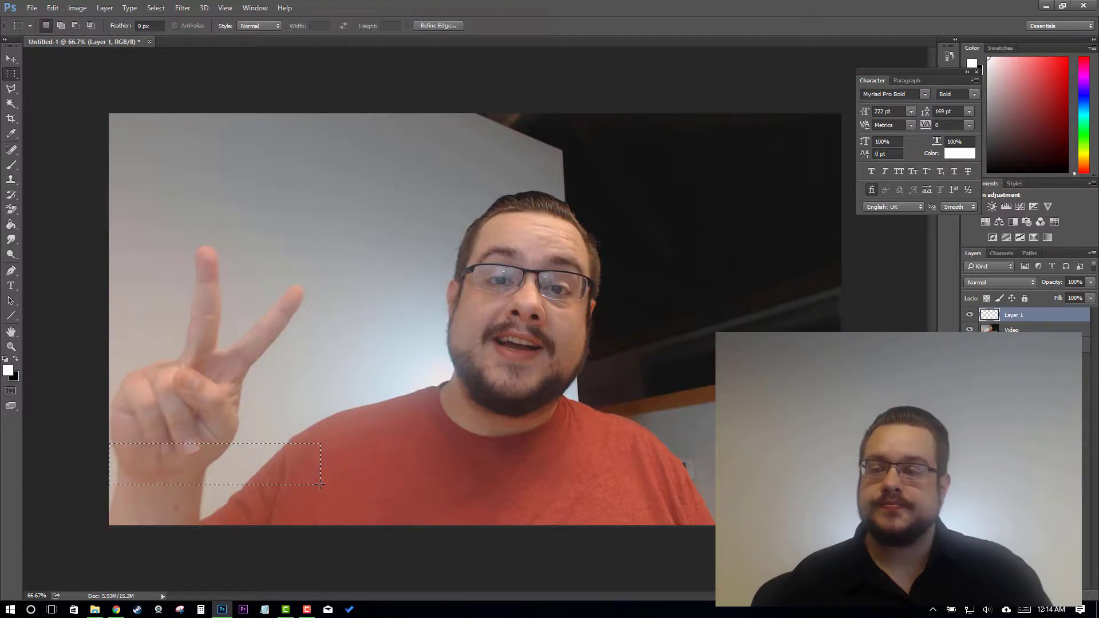
{"action": "left_click", "coordinate": [9, 166]}
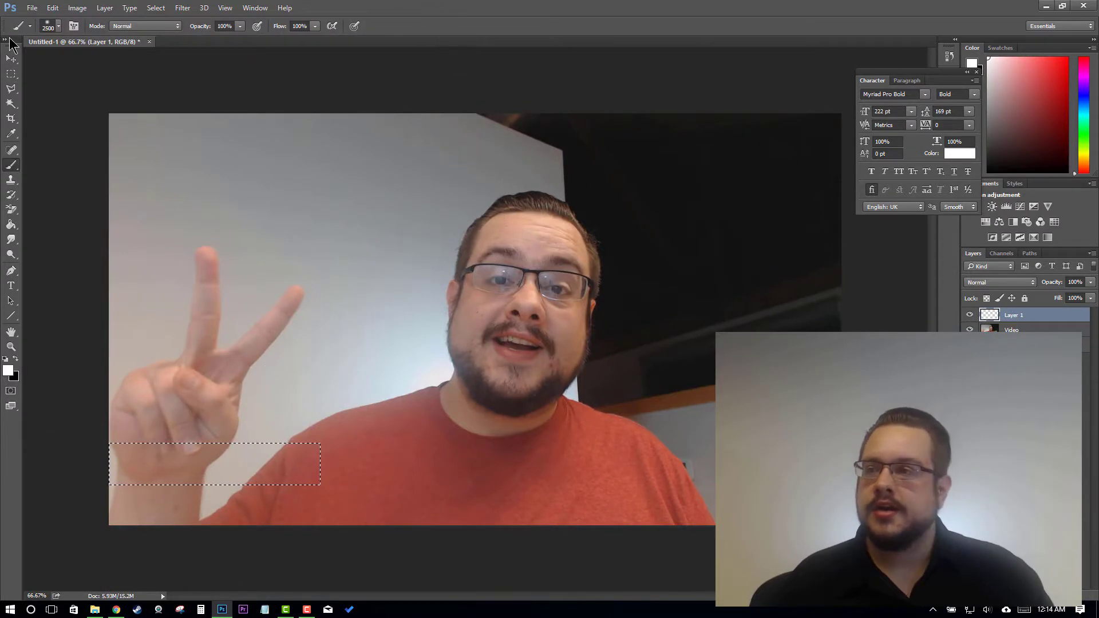
{"action": "left_click", "coordinate": [55, 26]}
{"action": "left_click", "coordinate": [103, 61]}
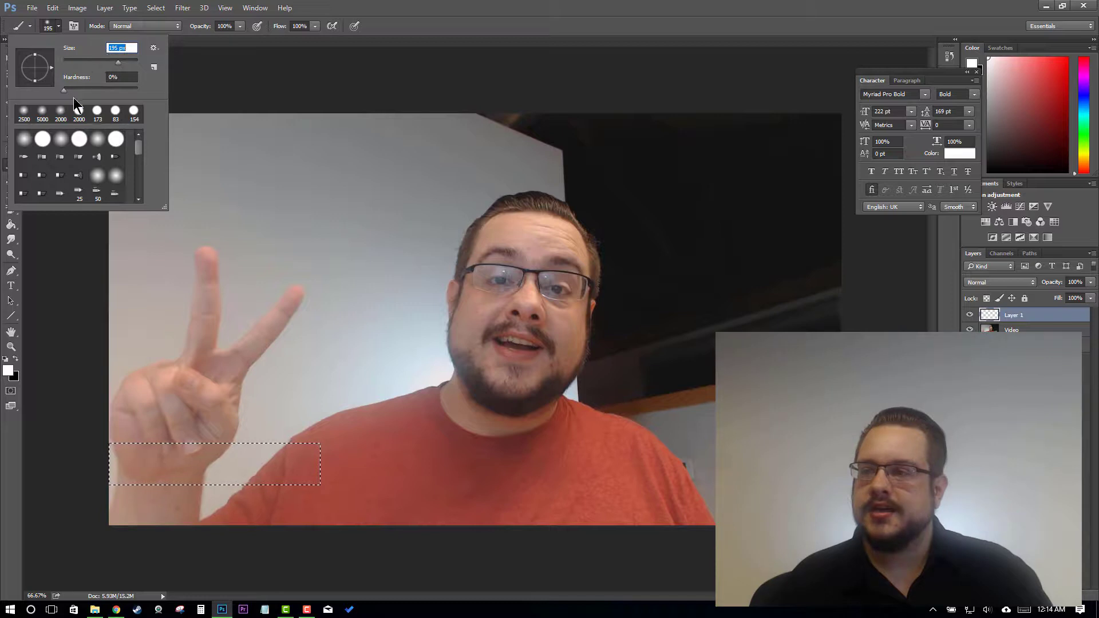
{"action": "left_click", "coordinate": [8, 371]}
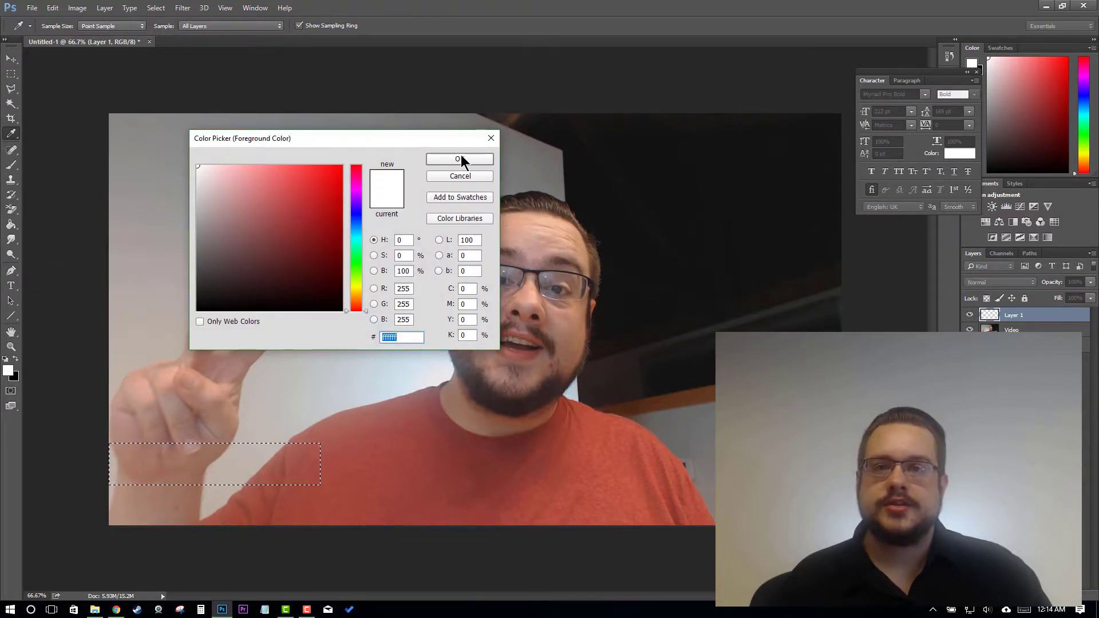
{"action": "left_click", "coordinate": [462, 156]}
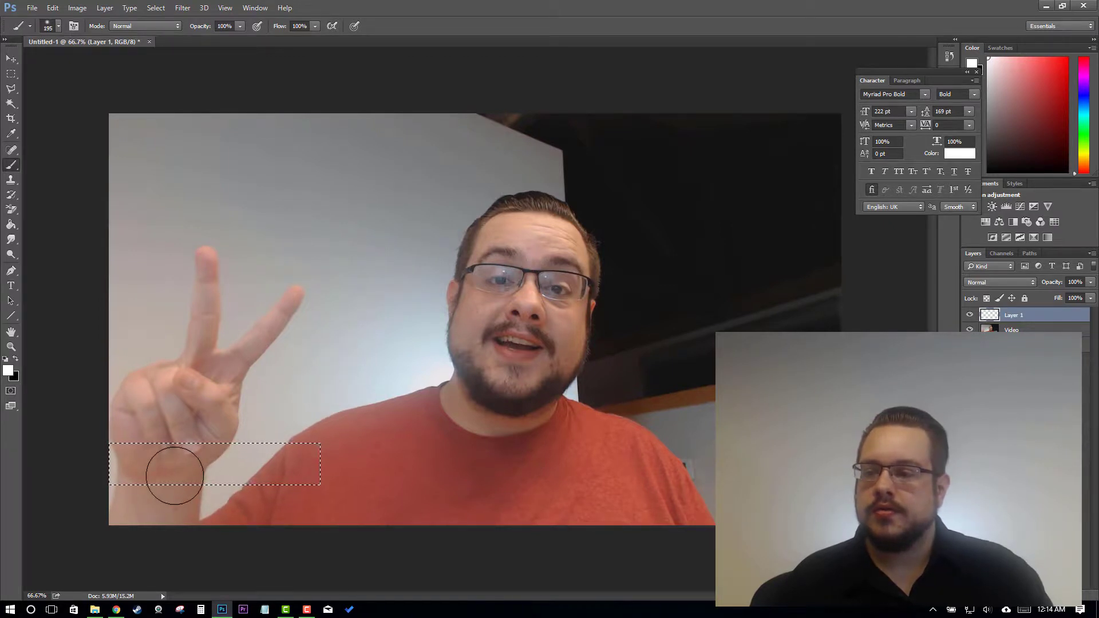
{"action": "mouse_move", "coordinate": [97, 476]}
{"action": "left_mouse_down"}
{"action": "mouse_move", "coordinate": [258, 463]}
{"action": "mouse_move", "coordinate": [47, 466]}
{"action": "mouse_move", "coordinate": [355, 444]}
{"action": "mouse_move", "coordinate": [397, 455]}
{"action": "left_mouse_up"}
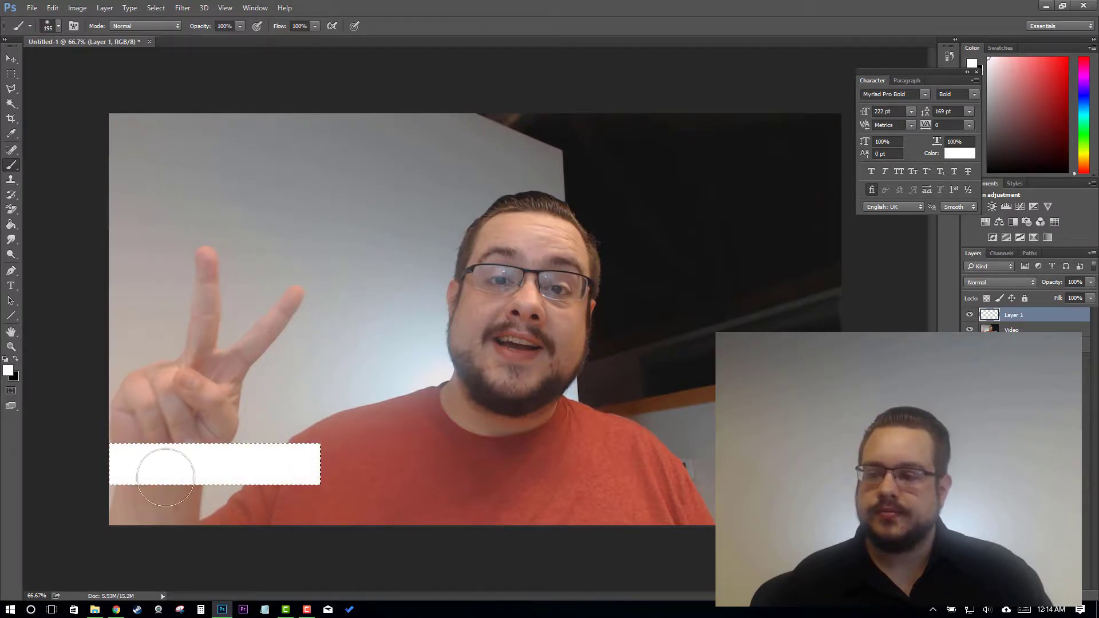
{"action": "left_click", "coordinate": [11, 73]}
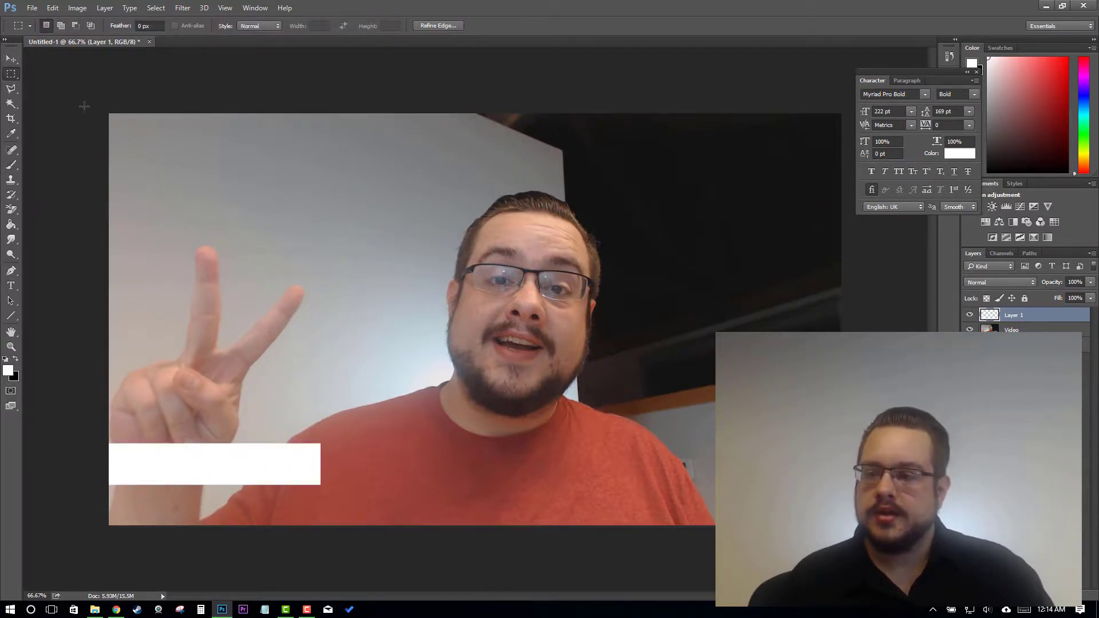
{"action": "left_click", "coordinate": [322, 560]}
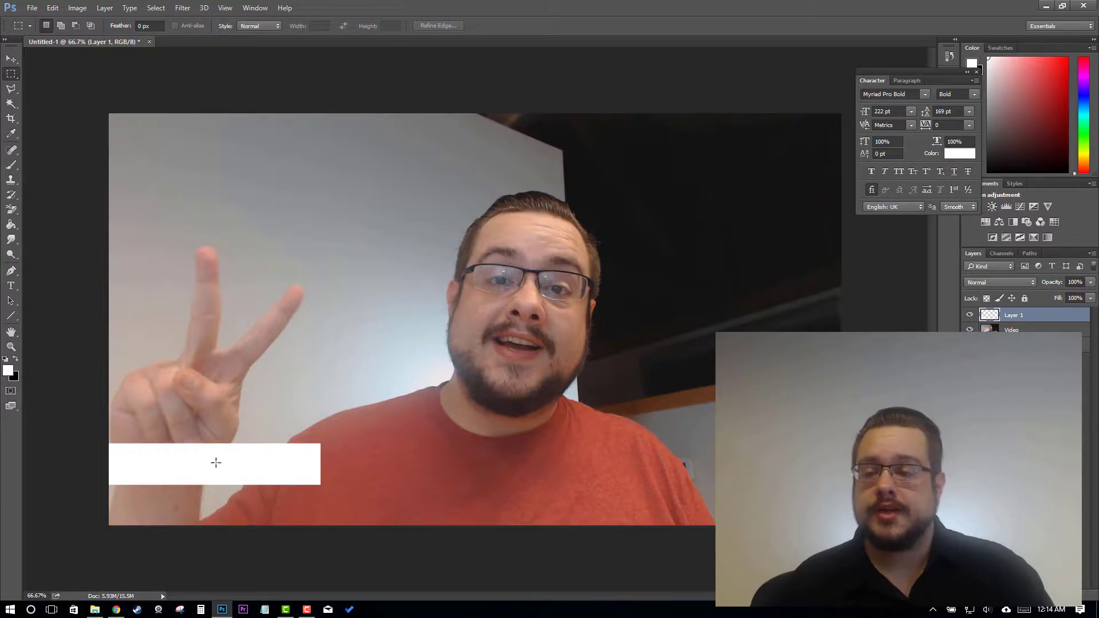
Apply a drop shadow to the white bar's layer with the angle set to about 132 degrees
{"action": "right_click", "coordinate": [1026, 324]}
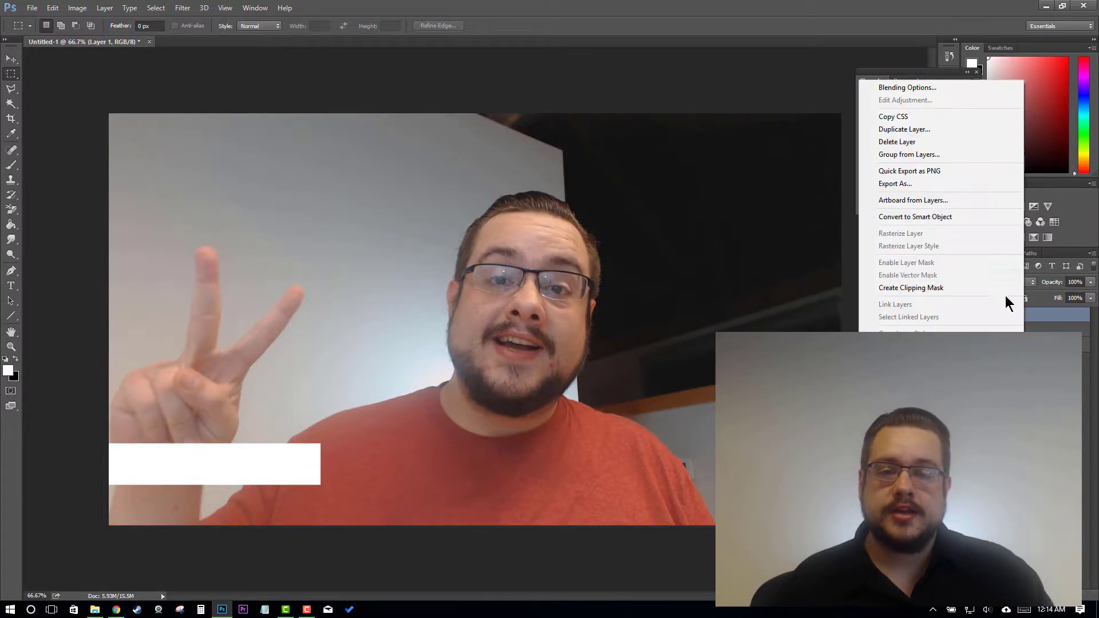
{"action": "key", "text": "Escape"}
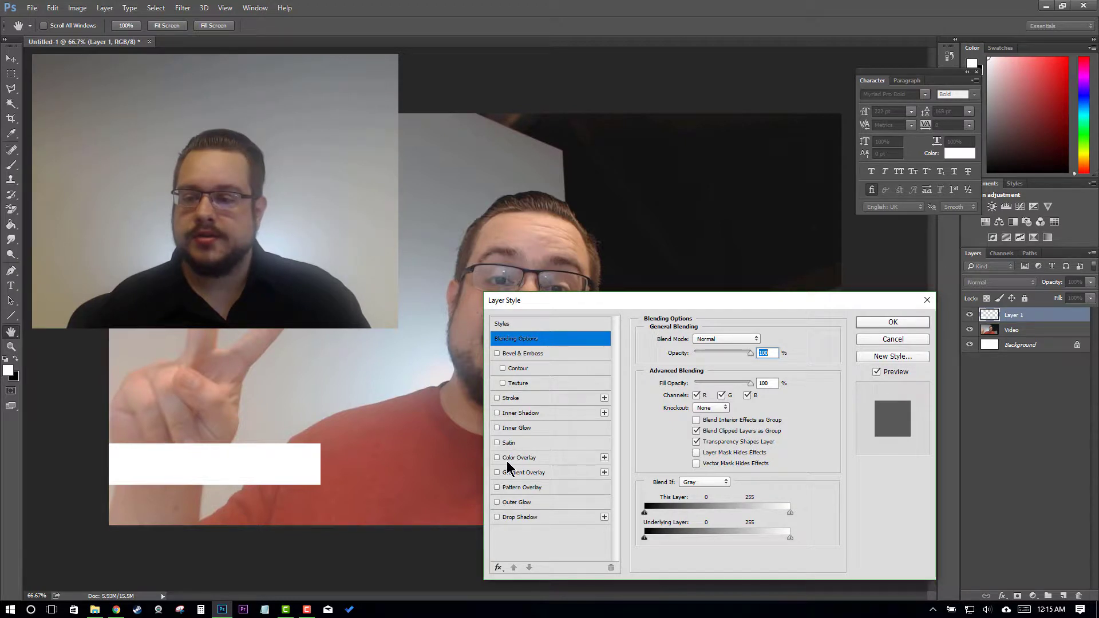
{"action": "left_click", "coordinate": [497, 517]}
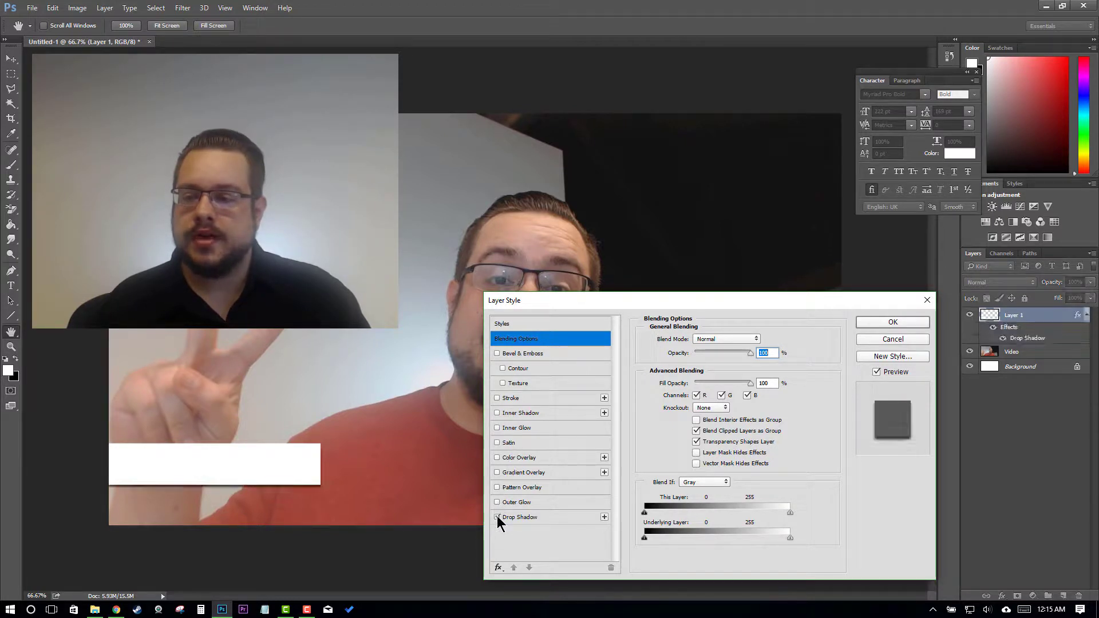
{"action": "left_click", "coordinate": [506, 516]}
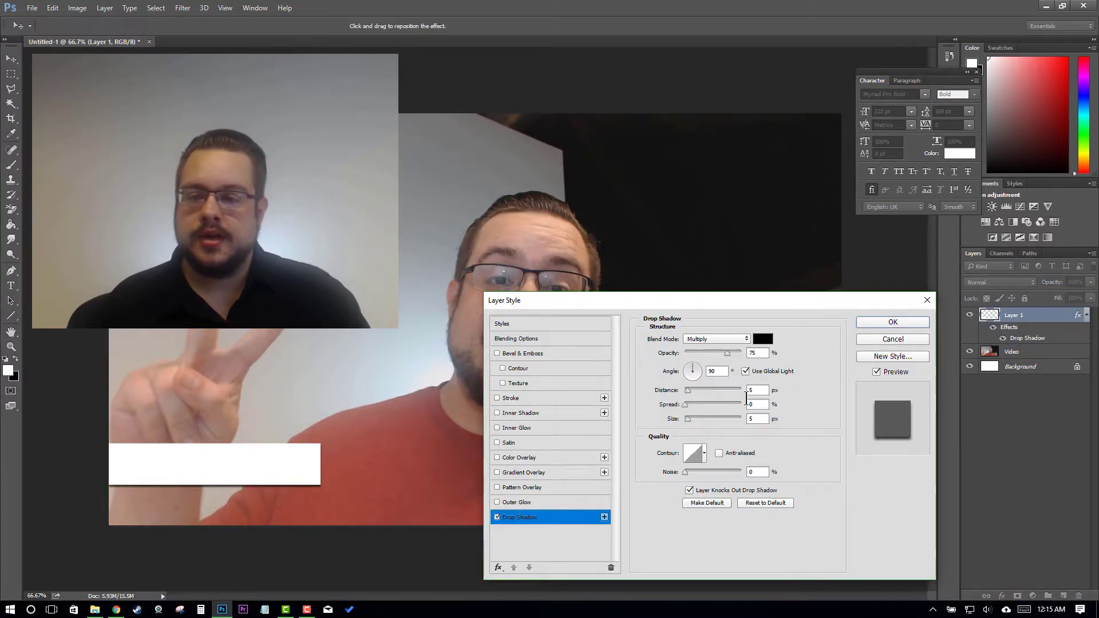
{"action": "left_click", "coordinate": [682, 361]}
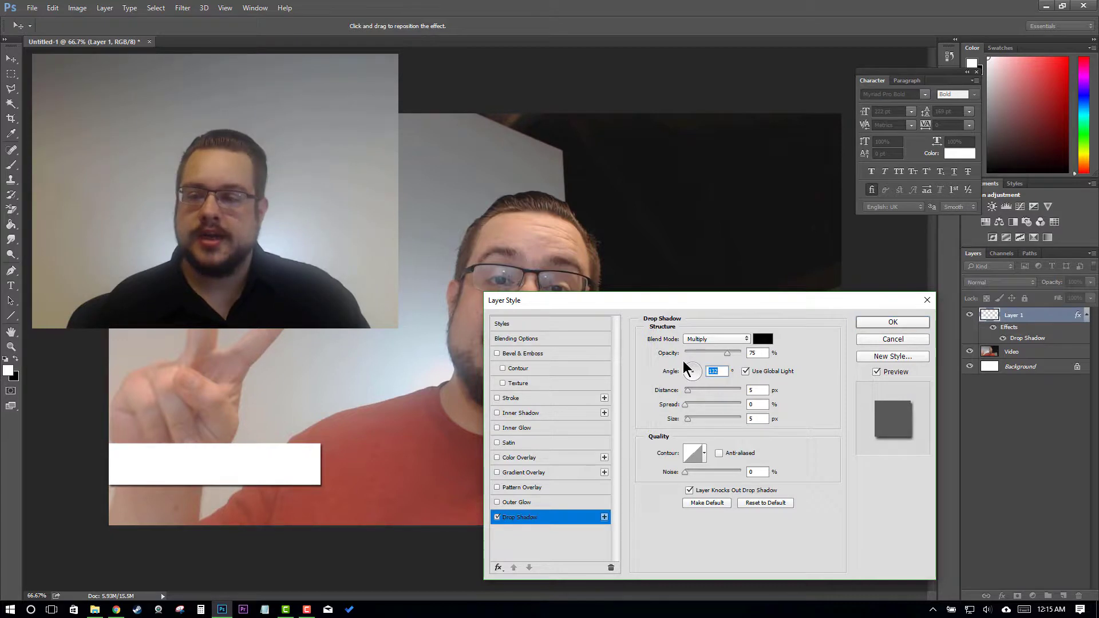
{"action": "left_click", "coordinate": [893, 322]}
Select the transparent area surrounding the white bar with the Magic Wand at tolerance 75
{"action": "key", "text": "m"}
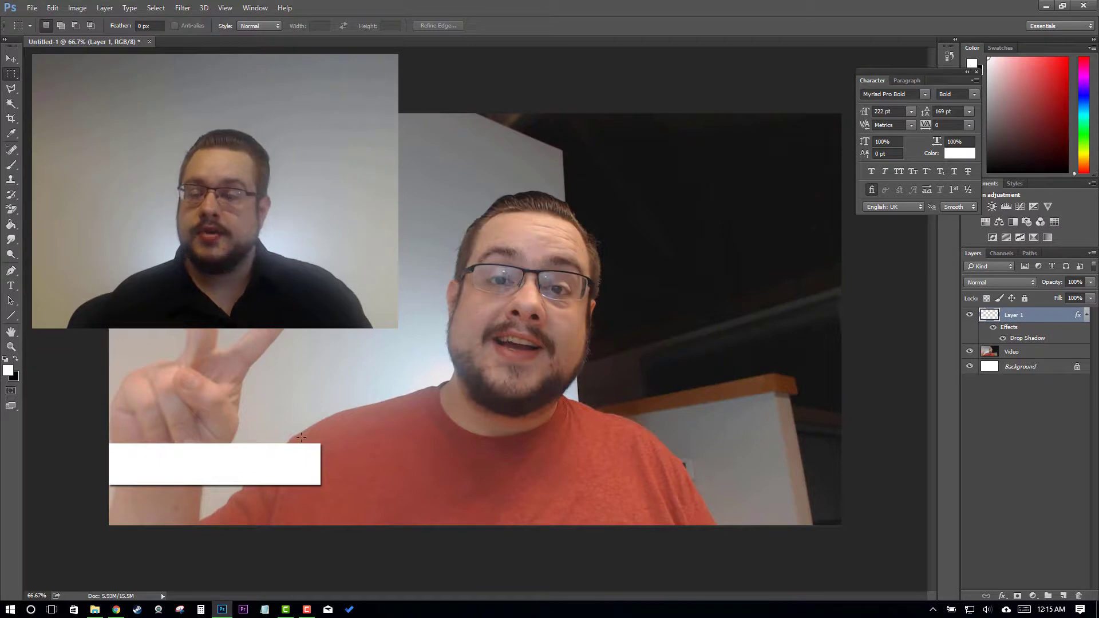
{"action": "left_click", "coordinate": [12, 103]}
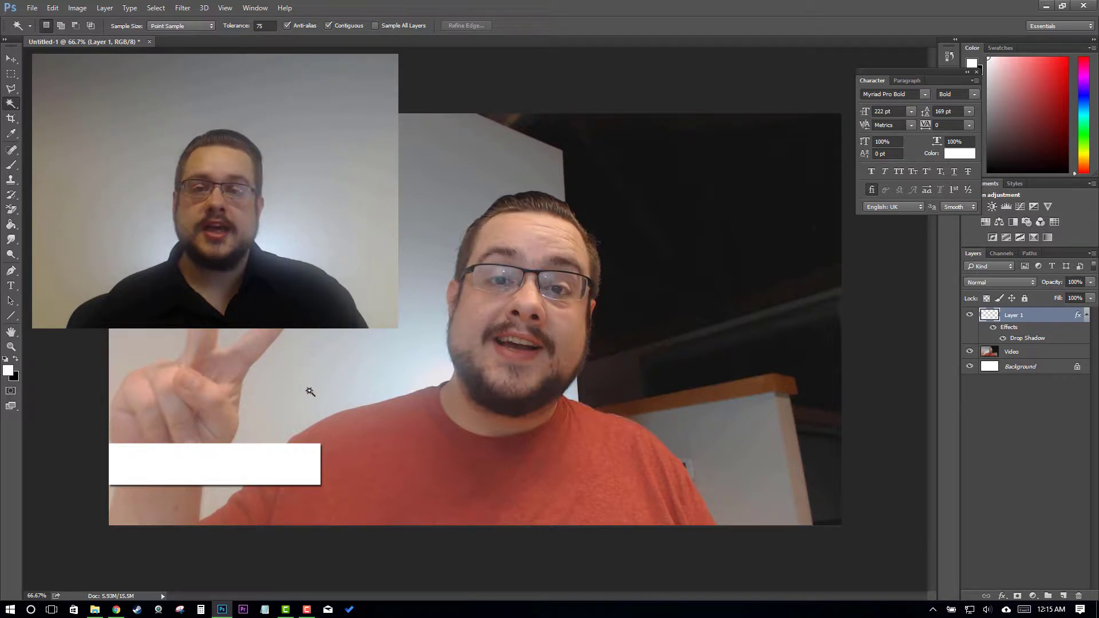
{"action": "left_click", "coordinate": [287, 339]}
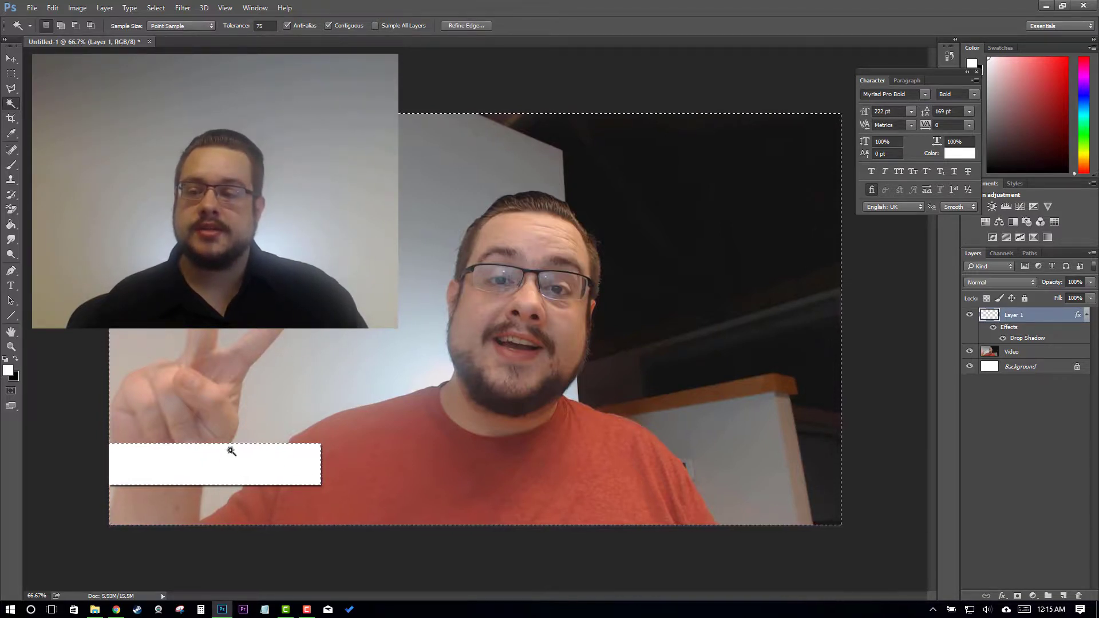
Smooth the selection around the white bar with a sample radius of 10 pixels, applying the effect at canvas bounds
{"action": "left_click", "coordinate": [142, 9]}
{"action": "mouse_move", "coordinate": [156, 8]}
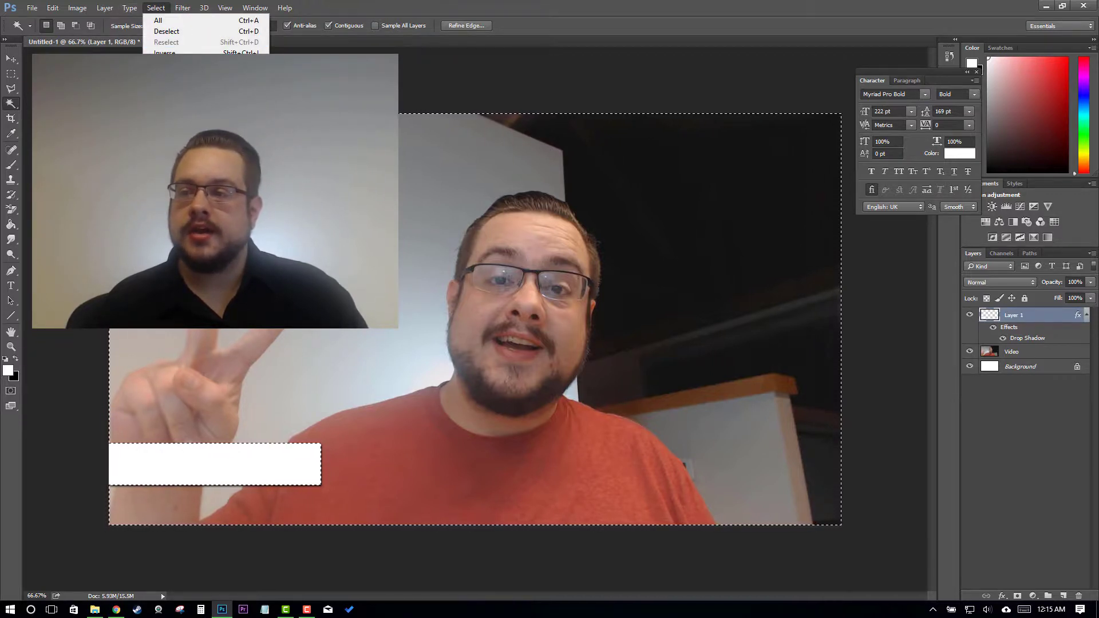
{"action": "left_click", "coordinate": [292, 137]}
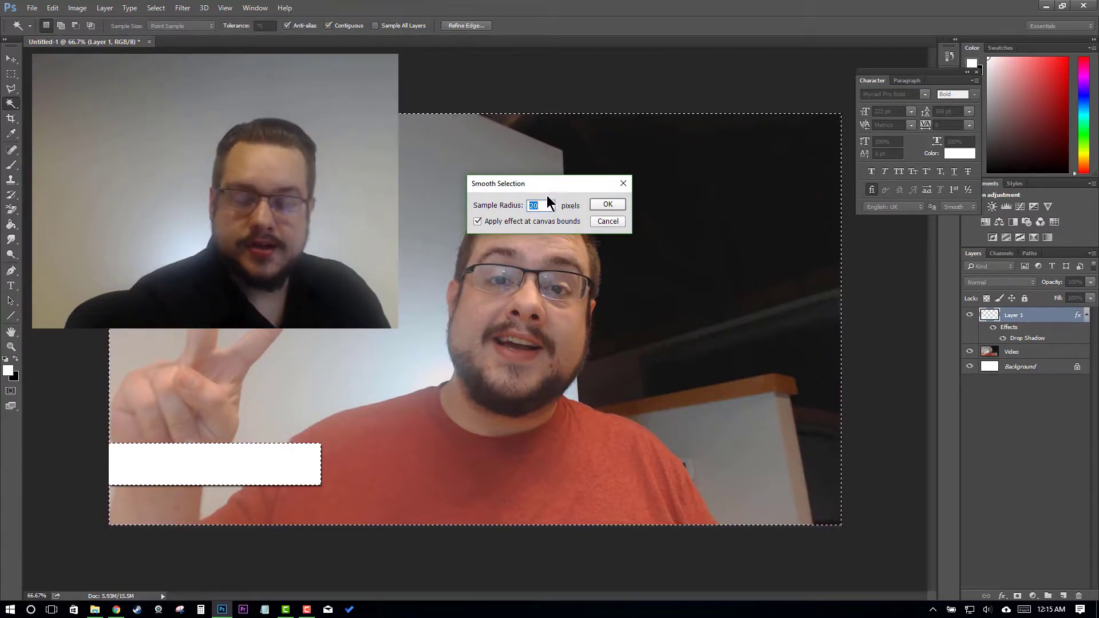
{"action": "type", "text": "1"}
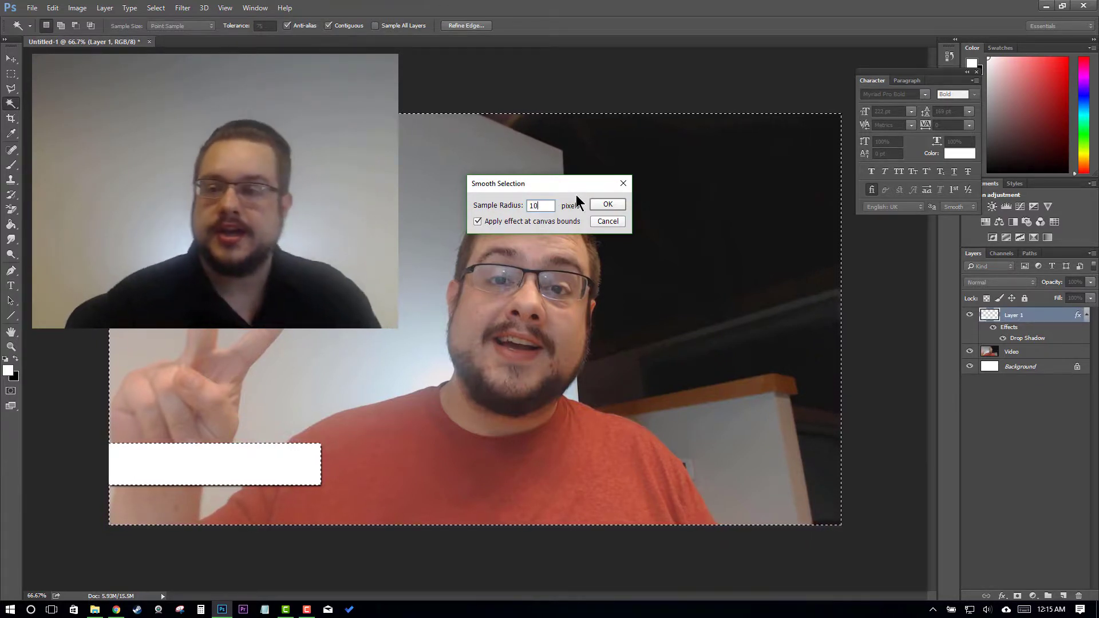
{"action": "left_click", "coordinate": [607, 204]}
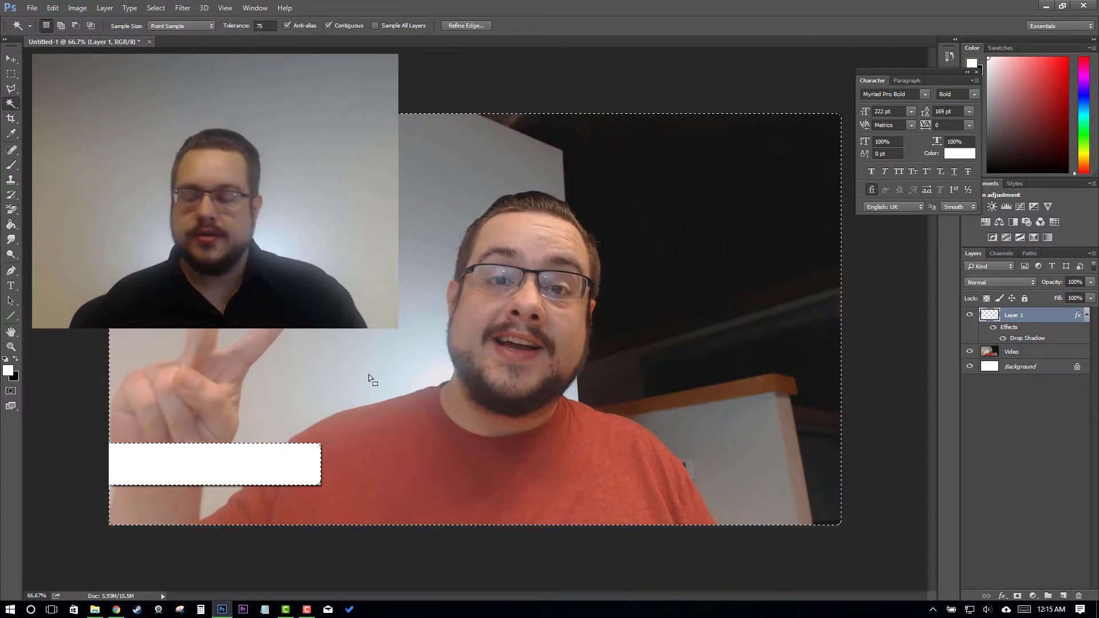
Erase the white bar's two square corners outside the smoothed selection to round them, and deselect
{"action": "key", "text": "ctrl+1"}
{"action": "key", "text": "ctrl+plus"}
{"action": "key", "text": "ctrl+plus"}
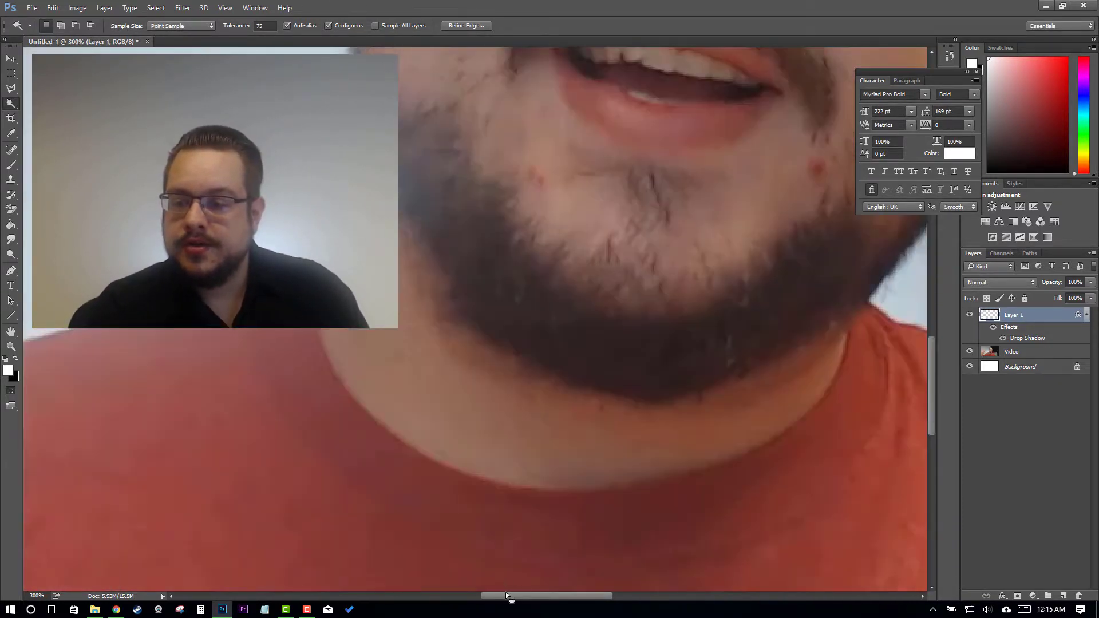
{"action": "left_click_drag", "start_coordinate": [506, 596], "coordinate": [419, 599]}
{"action": "scroll", "coordinate": [427, 511], "scroll_direction": "left", "scroll_amount": 1}
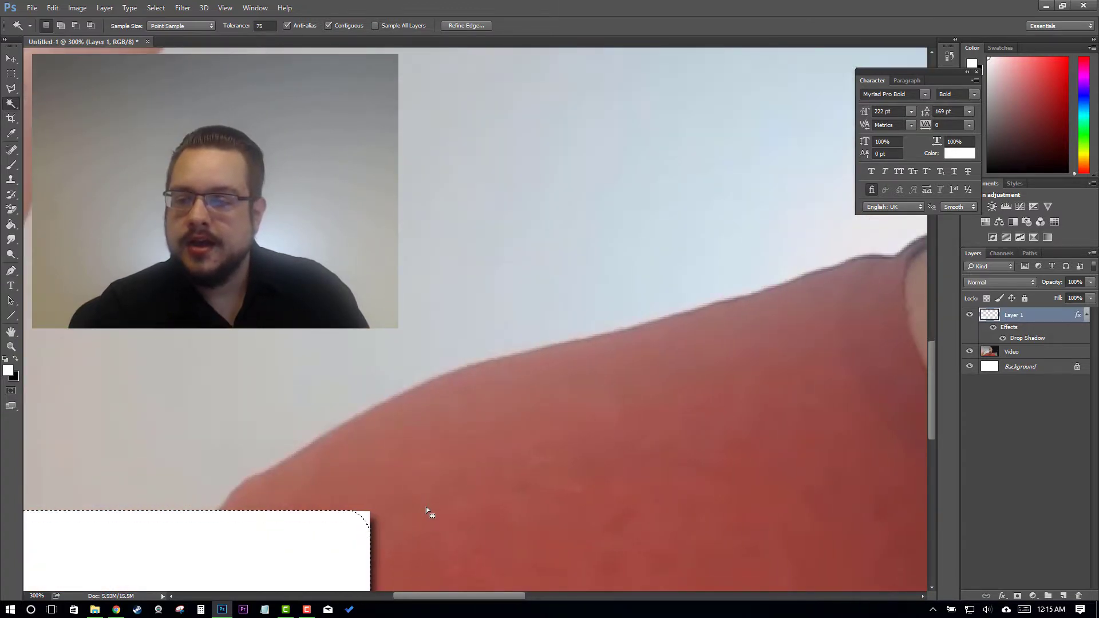
{"action": "scroll", "coordinate": [407, 500], "scroll_direction": "down", "scroll_amount": 5}
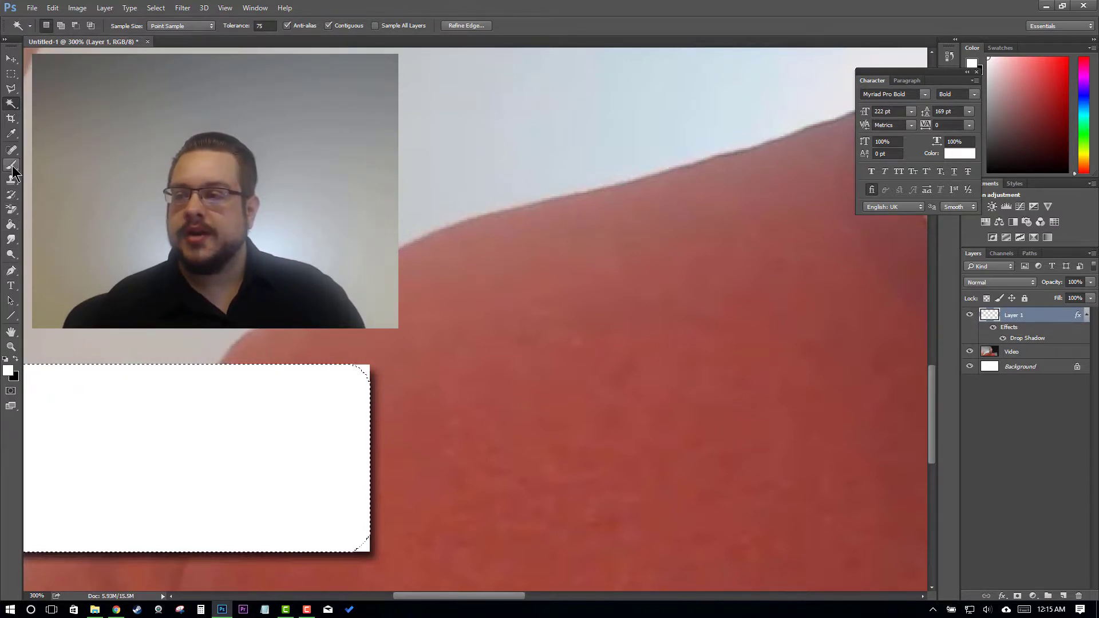
{"action": "left_click", "coordinate": [11, 209]}
{"action": "left_click", "coordinate": [31, 211]}
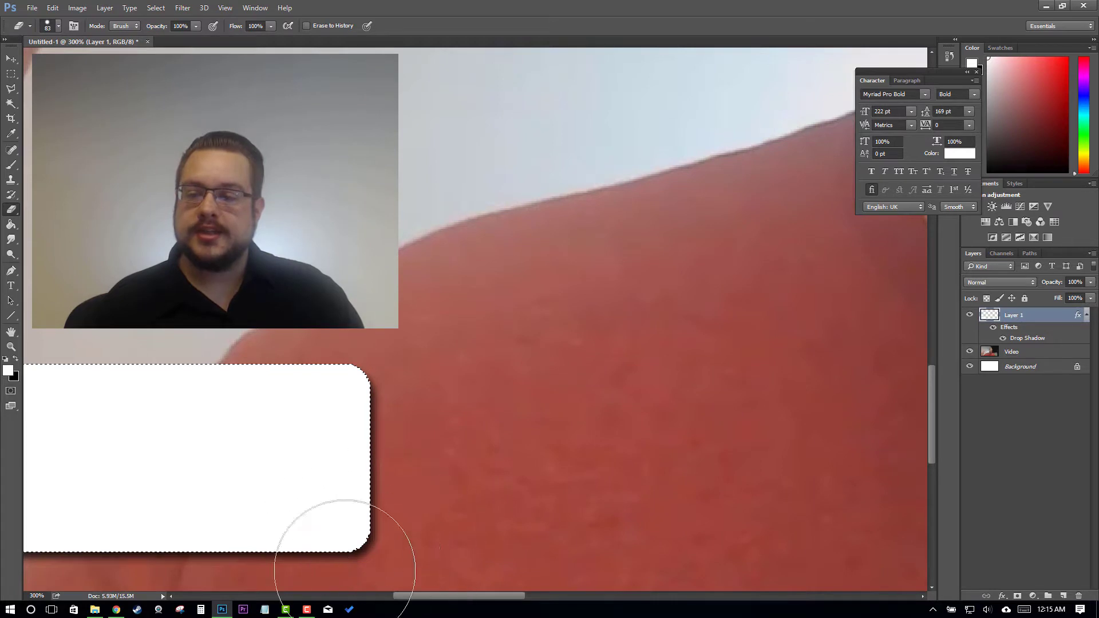
{"action": "left_click", "coordinate": [11, 74]}
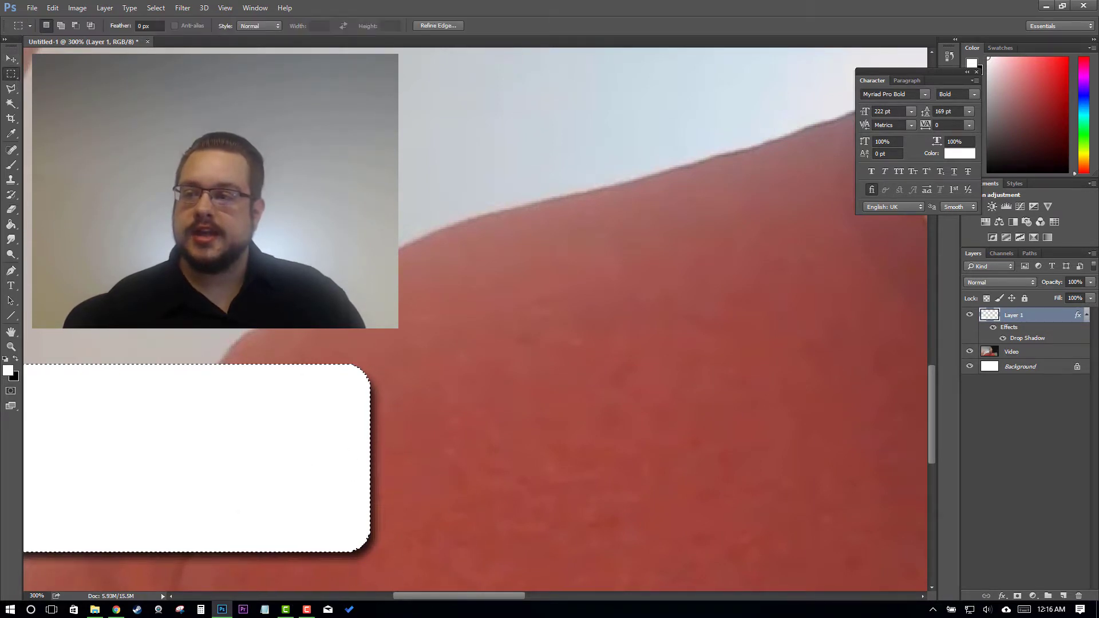
{"action": "key", "text": "ctrl+d"}
{"action": "key", "text": "ctrl+minus"}
{"action": "key", "text": "ctrl+minus"}
{"action": "key", "text": "ctrl+minus"}
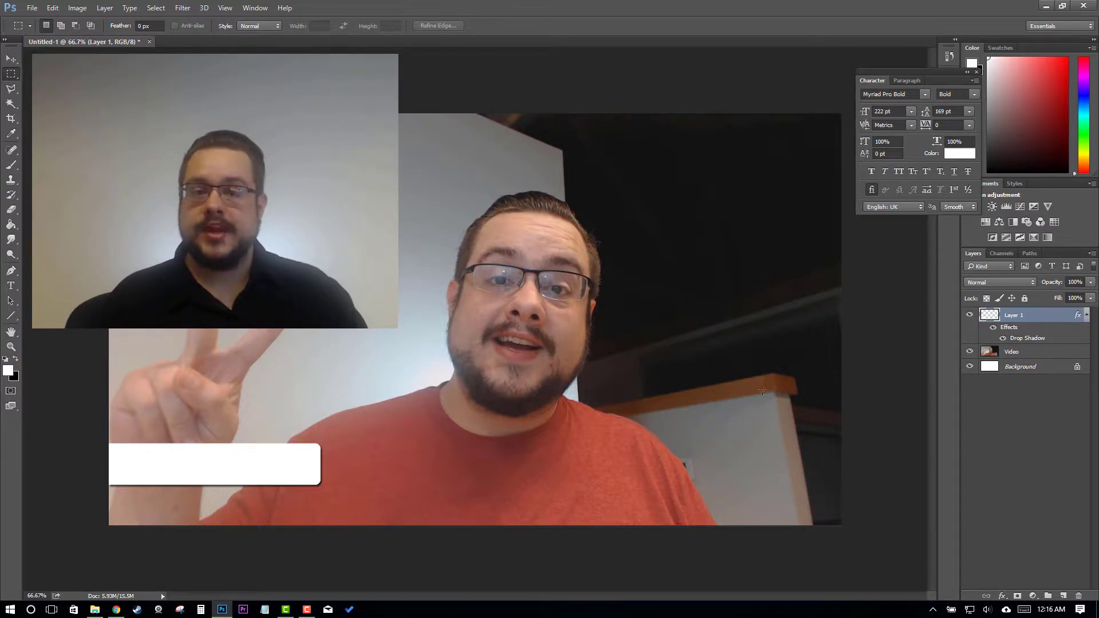
Set the overall opacity of the bar's layer to 70% in its blending options
{"action": "right_click", "coordinate": [1024, 315]}
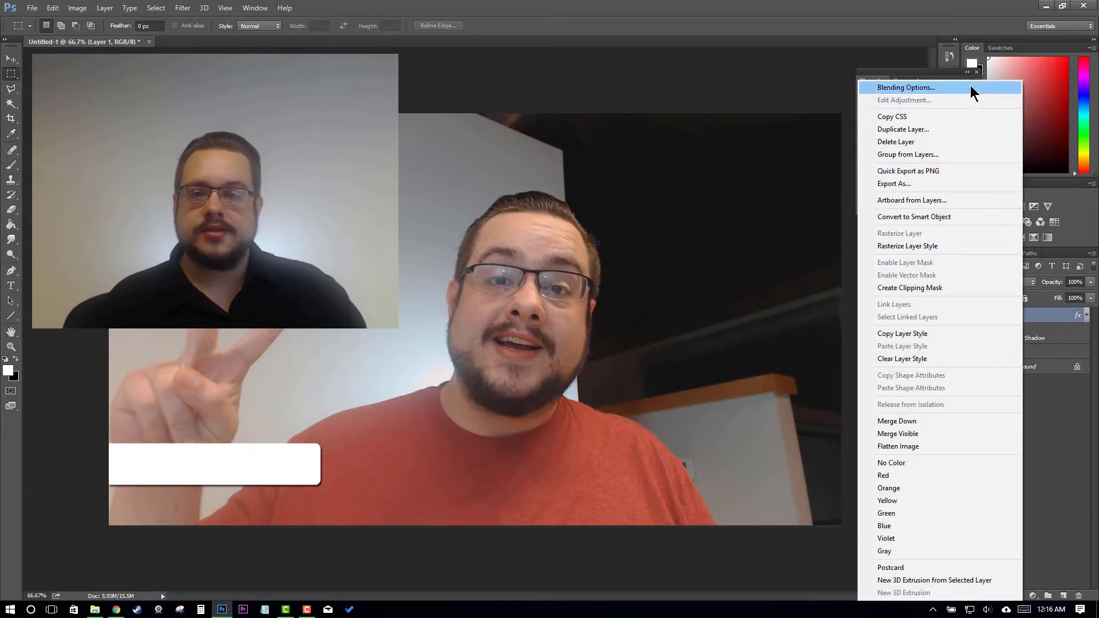
{"action": "left_click", "coordinate": [972, 88]}
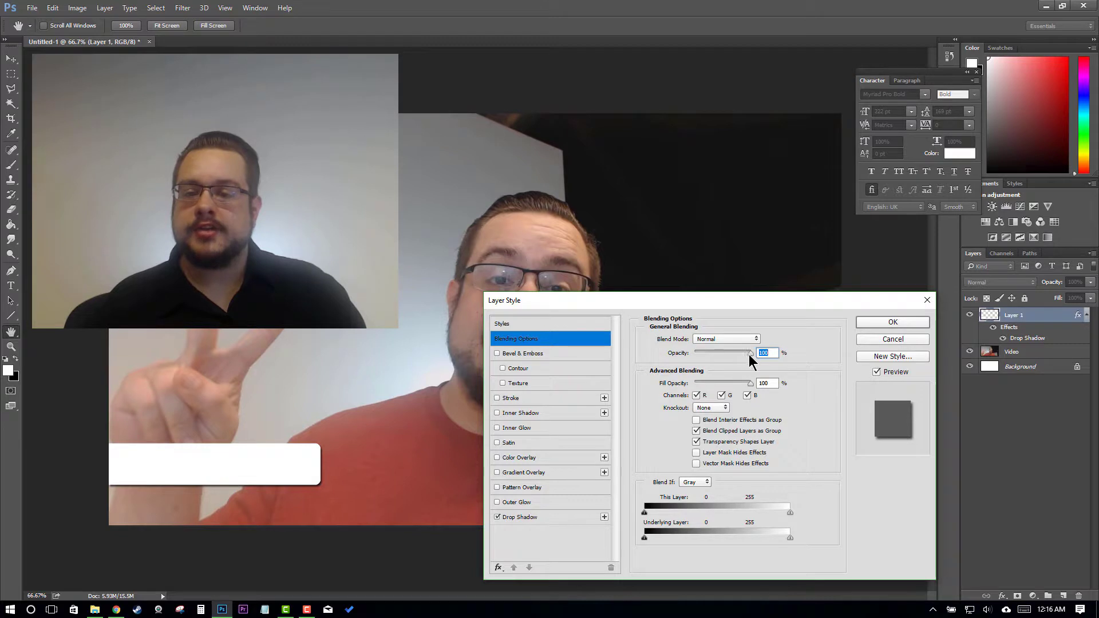
{"action": "left_click_drag", "start_coordinate": [750, 352], "coordinate": [730, 353]}
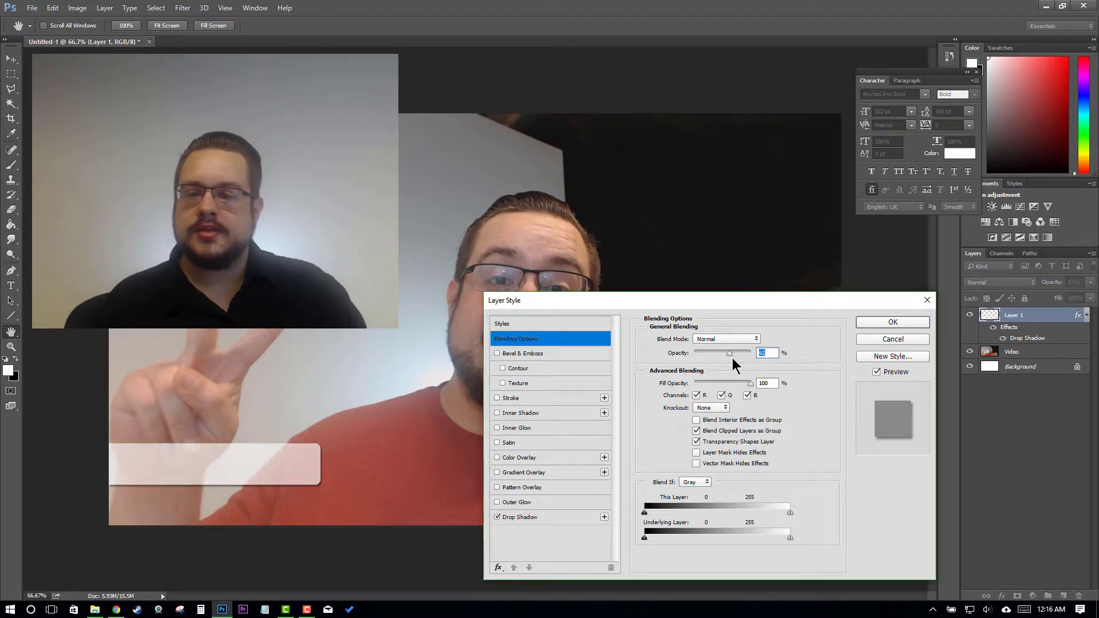
{"action": "type", "text": "70"}
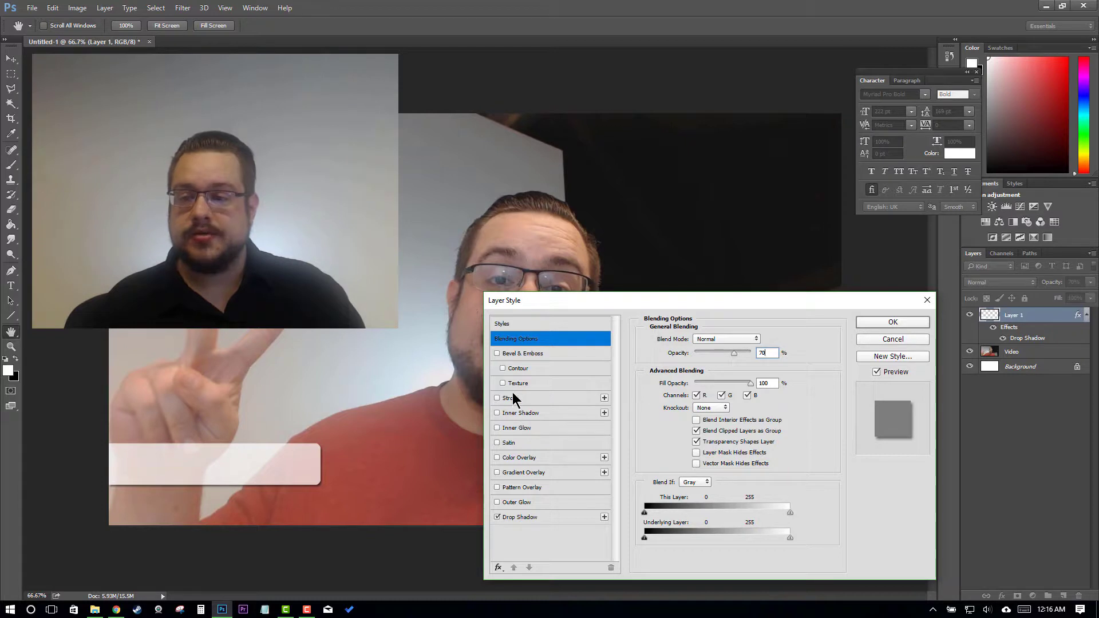
Add a Bevel & Emboss with Contour to the bar, with size 250 px, soften 16 px and a low depth
{"action": "left_click", "coordinate": [521, 353]}
{"action": "left_click", "coordinate": [522, 368]}
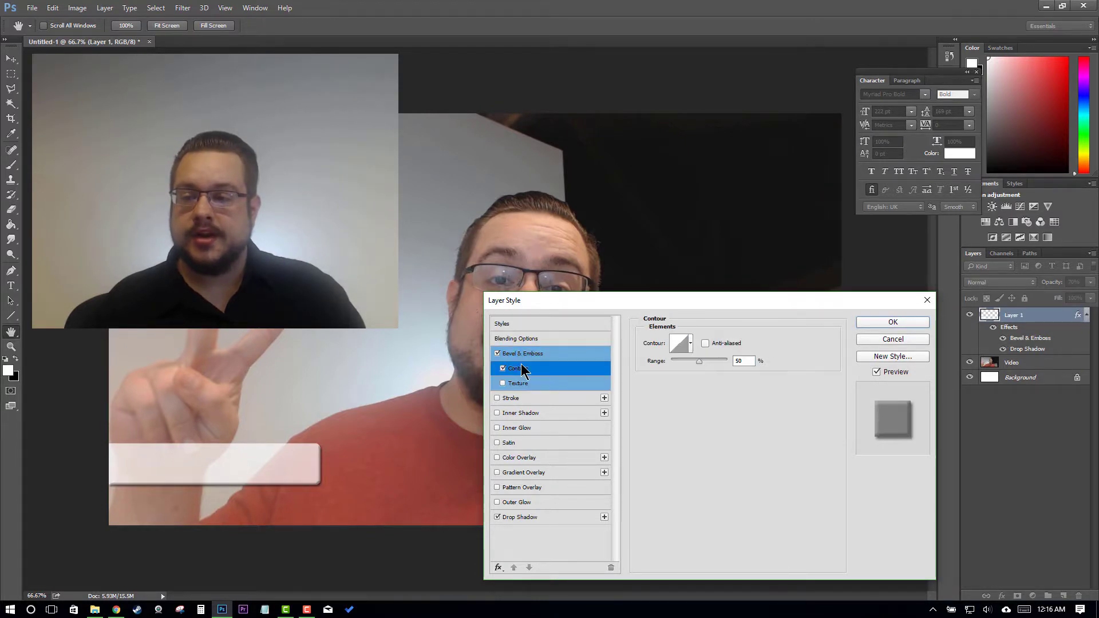
{"action": "left_click", "coordinate": [523, 353]}
{"action": "mouse_move", "coordinate": [691, 410]}
{"action": "left_mouse_down"}
{"action": "mouse_move", "coordinate": [739, 405]}
{"action": "mouse_move", "coordinate": [695, 395]}
{"action": "mouse_move", "coordinate": [730, 371]}
{"action": "mouse_move", "coordinate": [753, 388]}
{"action": "mouse_move", "coordinate": [699, 394]}
{"action": "left_mouse_up"}
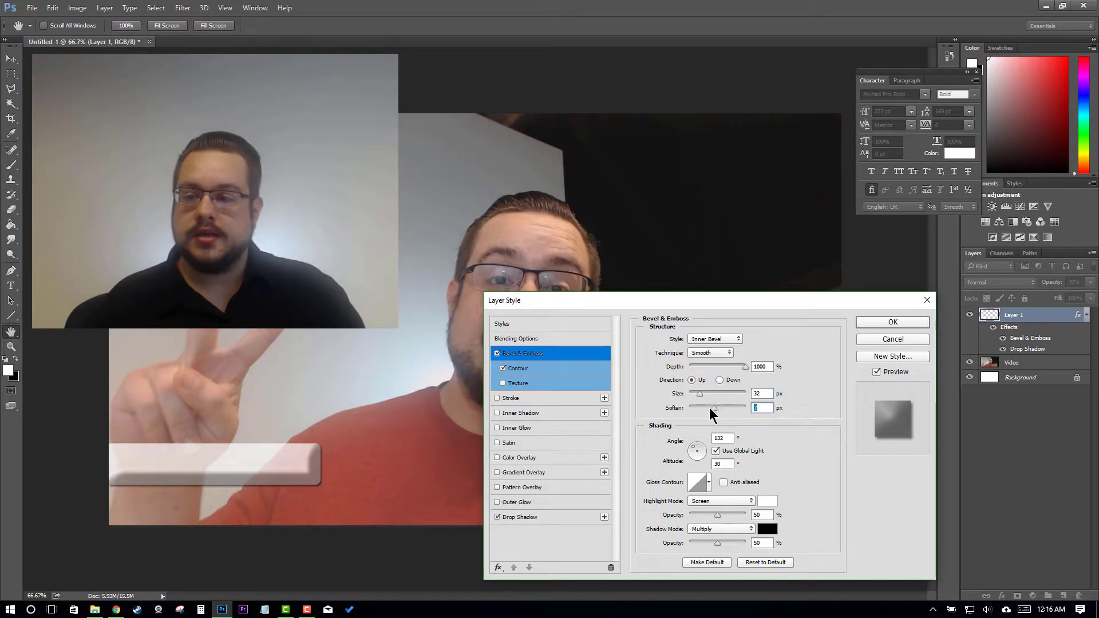
{"action": "left_click", "coordinate": [746, 407]}
{"action": "mouse_move", "coordinate": [708, 391]}
{"action": "left_mouse_down"}
{"action": "mouse_move", "coordinate": [755, 394]}
{"action": "mouse_move", "coordinate": [730, 373]}
{"action": "mouse_move", "coordinate": [696, 380]}
{"action": "left_mouse_up"}
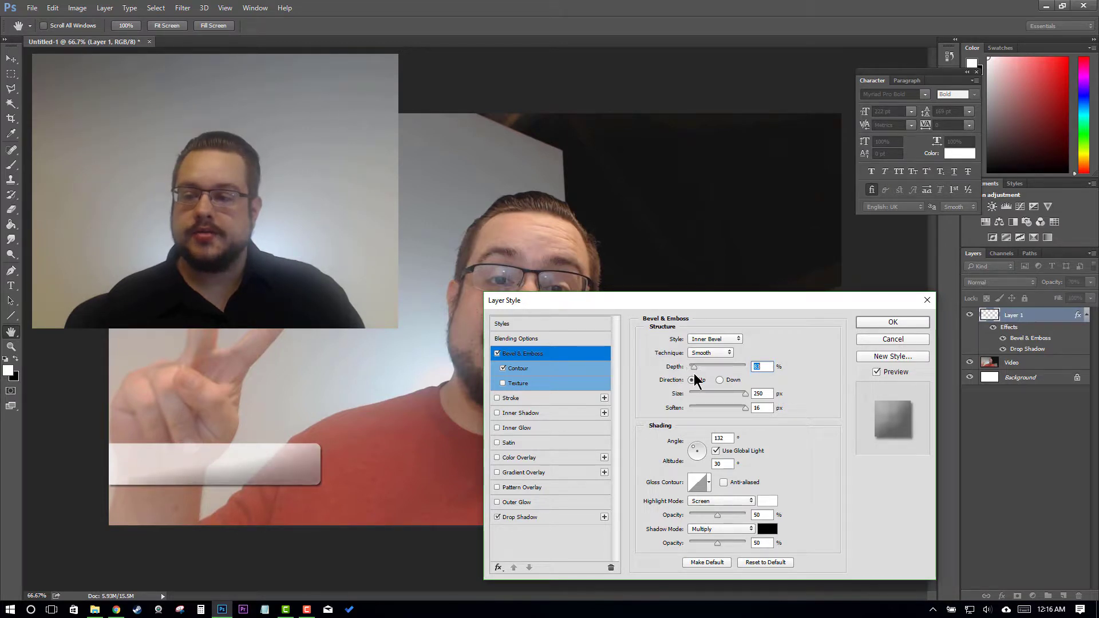
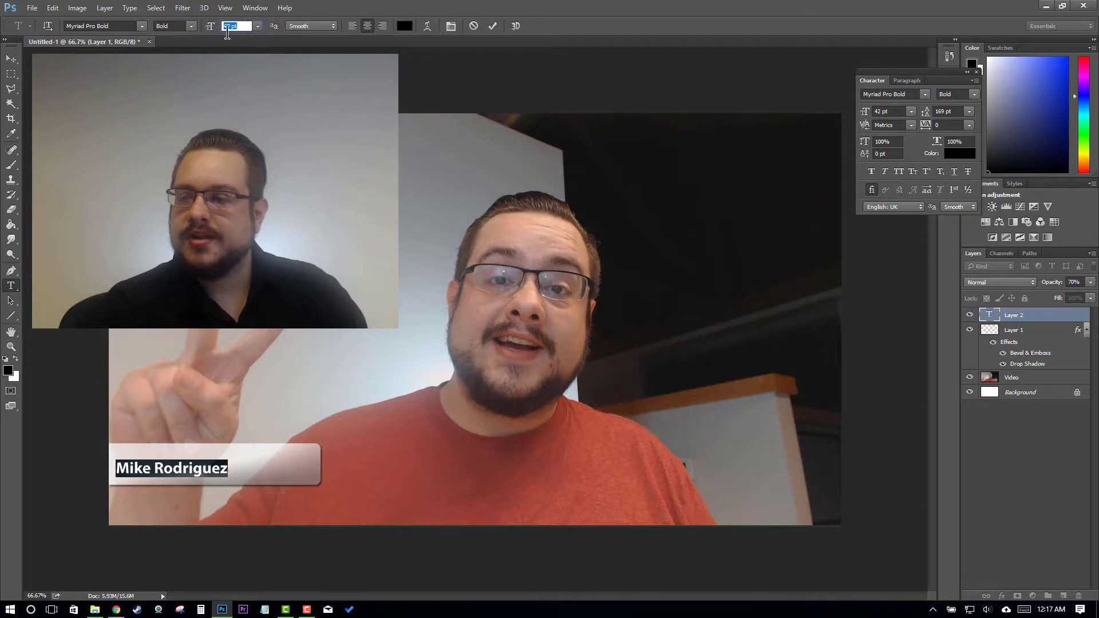
Left-align the name text and place it in the upper left part of the translucent bar
{"action": "left_click", "coordinate": [11, 58]}
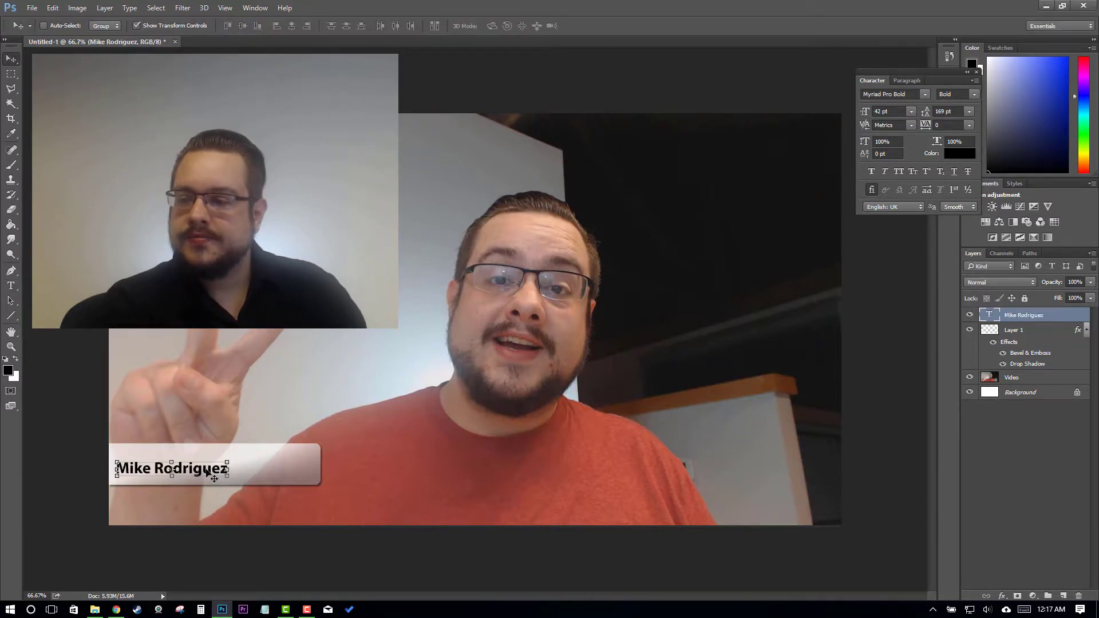
{"action": "left_click_drag", "start_coordinate": [207, 472], "coordinate": [270, 464]}
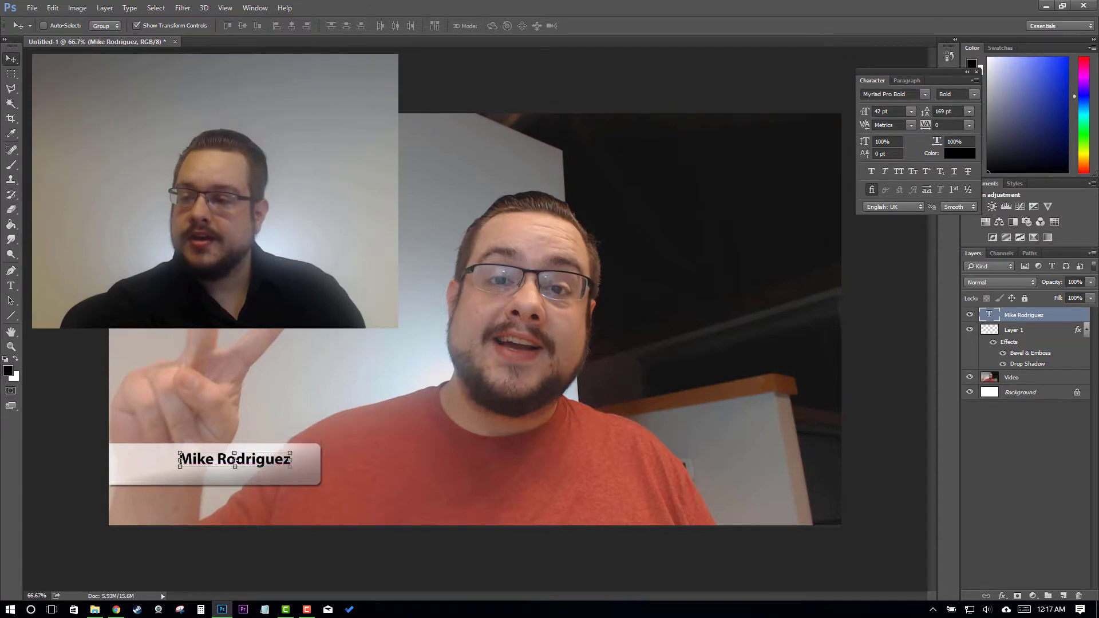
{"action": "left_click", "coordinate": [11, 285]}
{"action": "left_click_drag", "start_coordinate": [179, 459], "coordinate": [292, 461]}
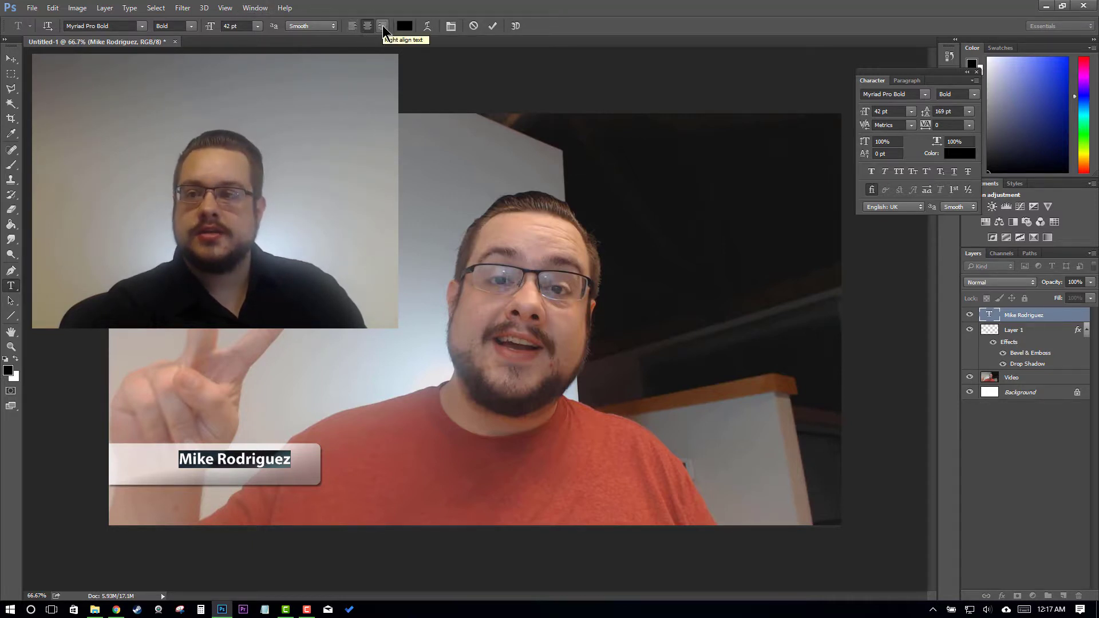
{"action": "left_click", "coordinate": [353, 27]}
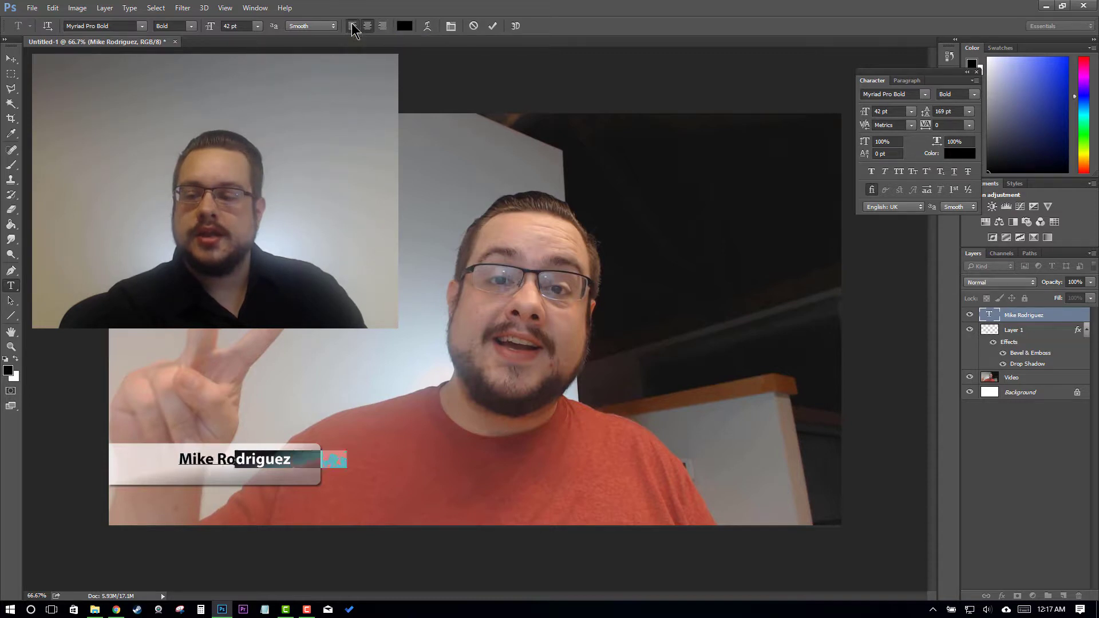
{"action": "left_click", "coordinate": [11, 58]}
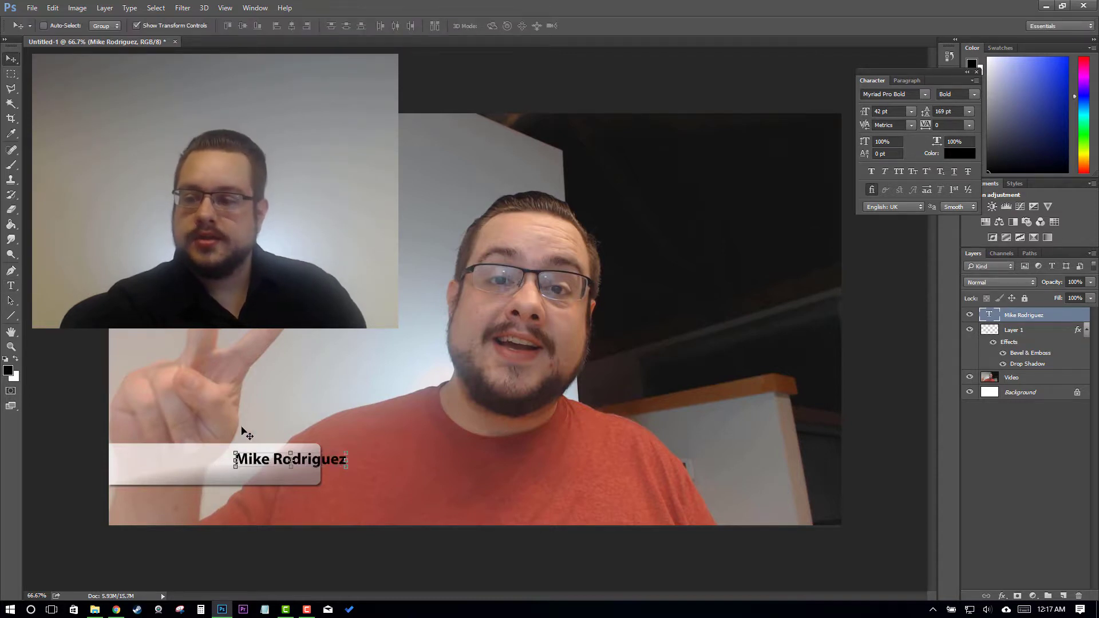
{"action": "left_click_drag", "start_coordinate": [267, 469], "coordinate": [164, 464]}
Add a second line reading "Game Design Teacher" below the name in the same text layer
{"action": "left_click", "coordinate": [11, 285]}
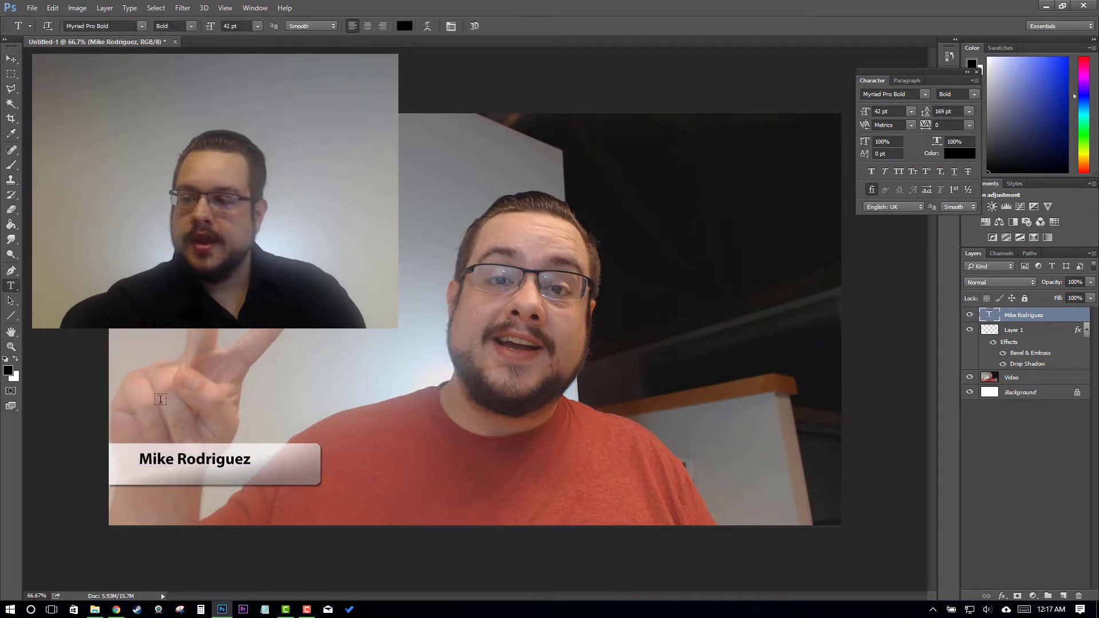
{"action": "left_click", "coordinate": [248, 459]}
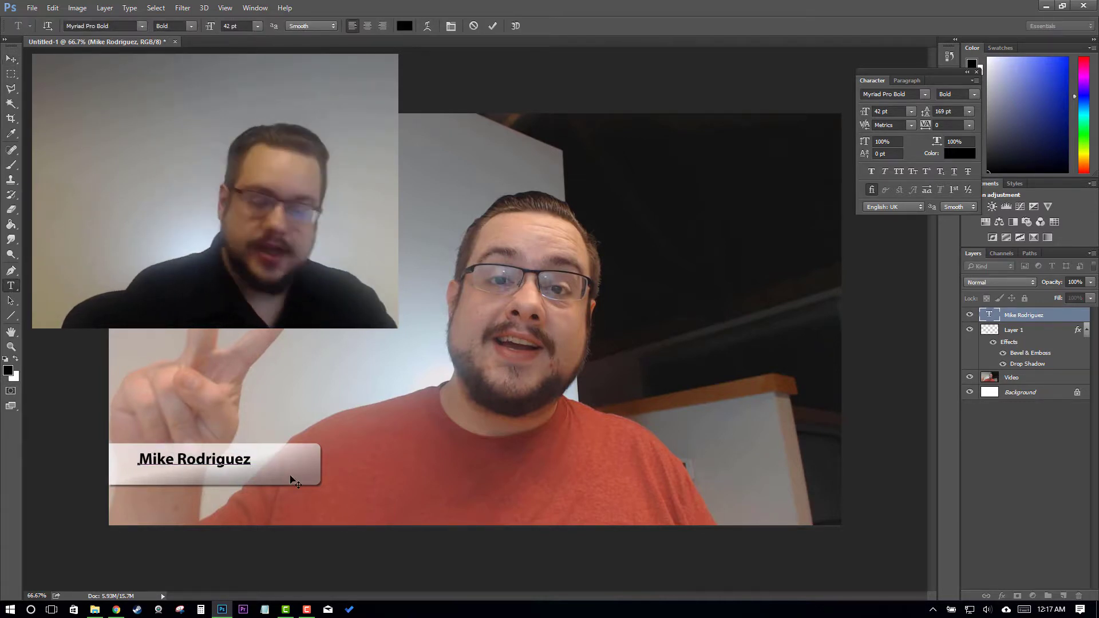
{"action": "key", "text": "Return"}
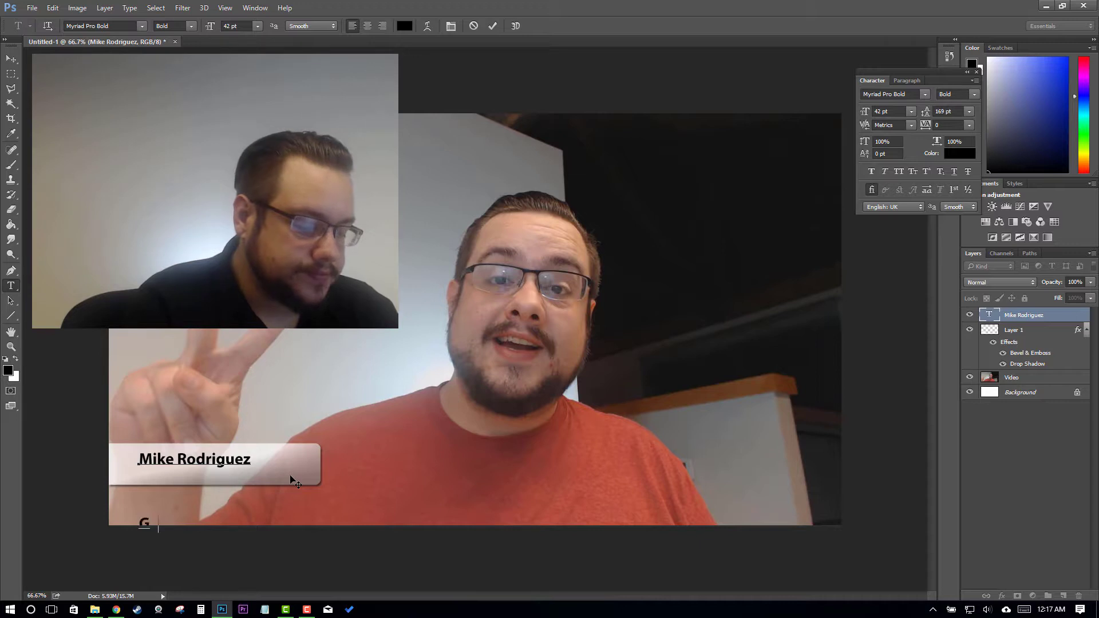
{"action": "type", "text": "Game Design Teacher"}
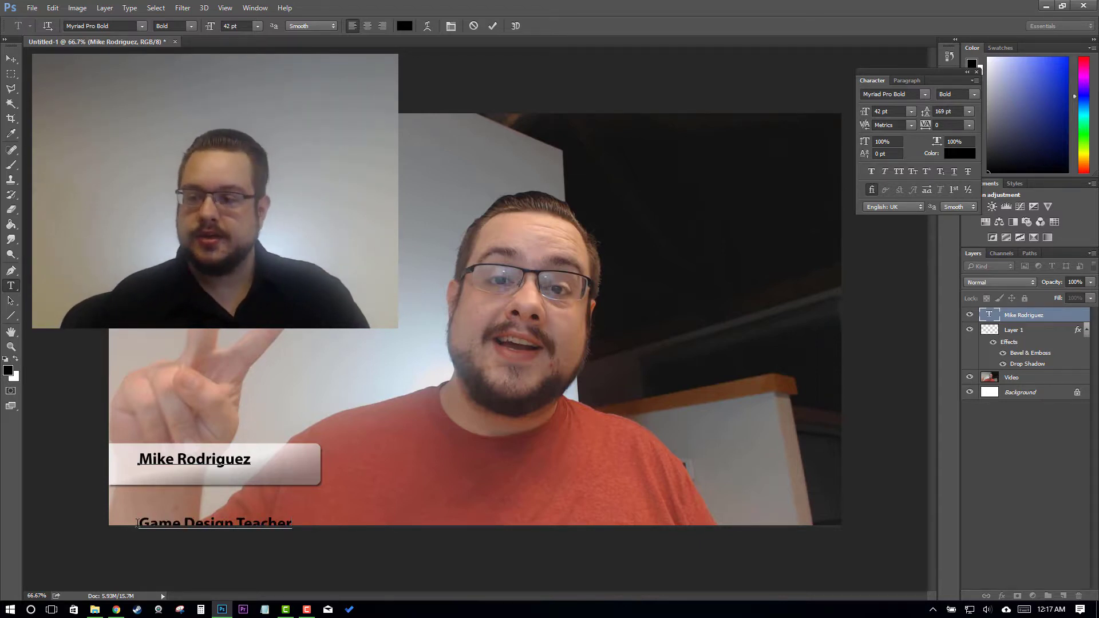
Set the leading of both text lines to 40 pt so they fit inside the bar
{"action": "left_click_drag", "start_coordinate": [138, 525], "coordinate": [195, 524]}
{"action": "left_click_drag", "start_coordinate": [144, 467], "coordinate": [329, 540]}
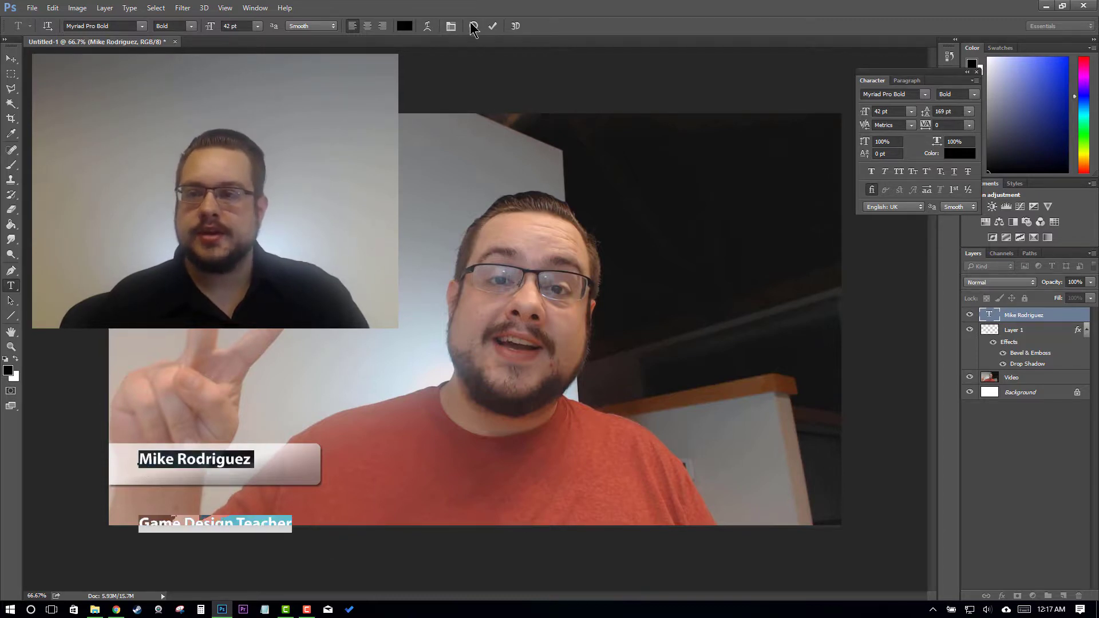
{"action": "left_click", "coordinate": [453, 27]}
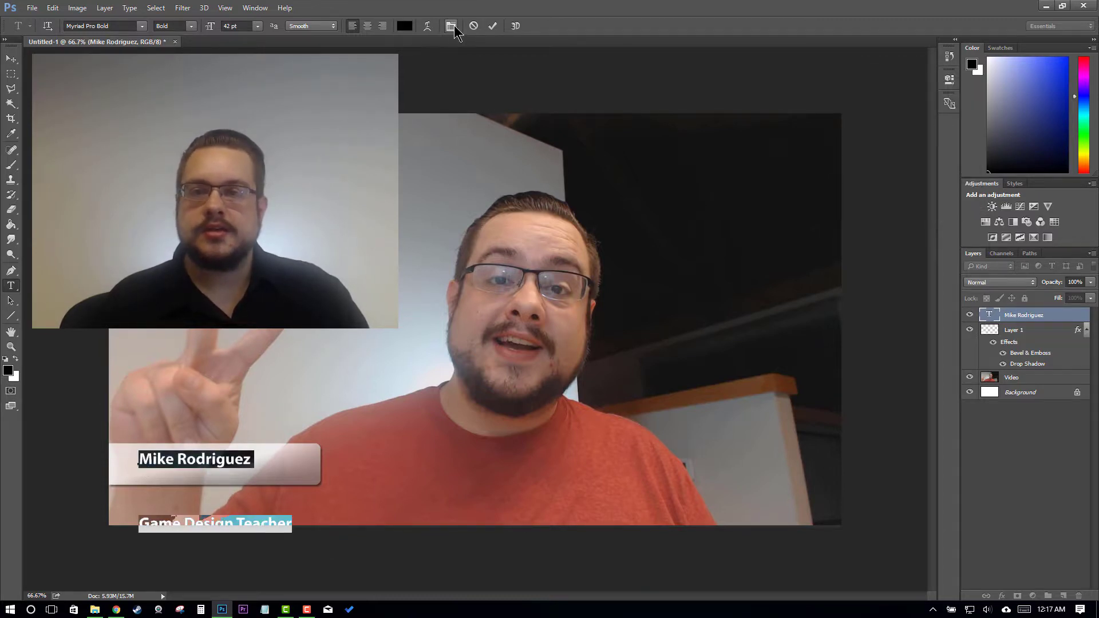
{"action": "left_click", "coordinate": [452, 27]}
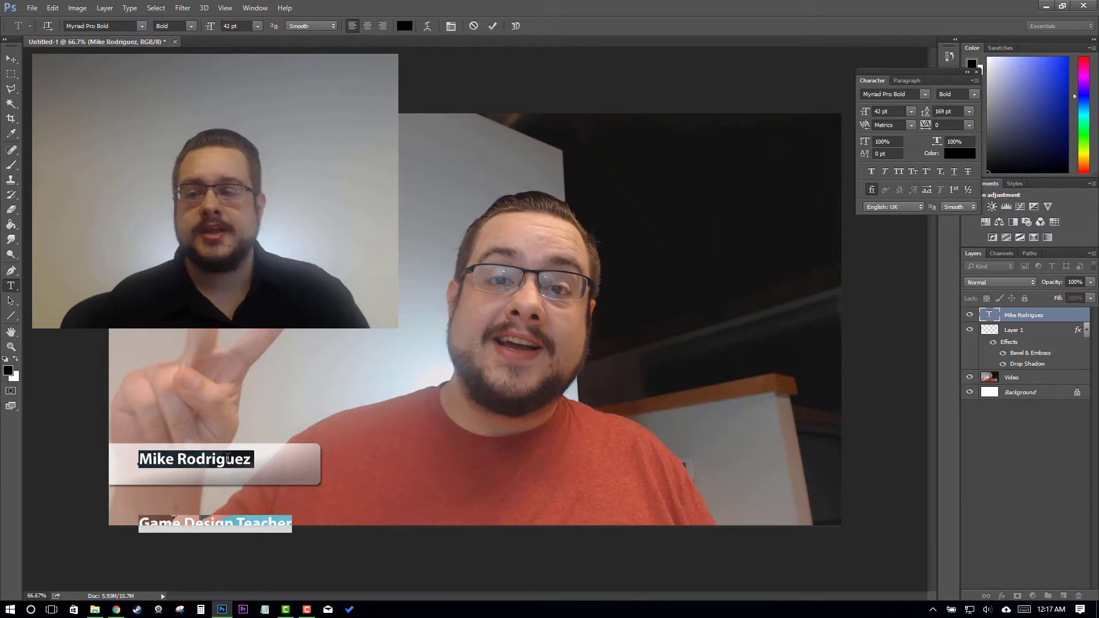
{"action": "left_click", "coordinate": [944, 112]}
{"action": "key", "text": "Down"}
{"action": "key", "text": "Down"}
{"action": "key", "text": "Down"}
{"action": "key", "text": "Down"}
{"action": "key", "text": "Down"}
{"action": "key", "text": "Down"}
{"action": "key", "text": "Down"}
{"action": "key", "text": "Down"}
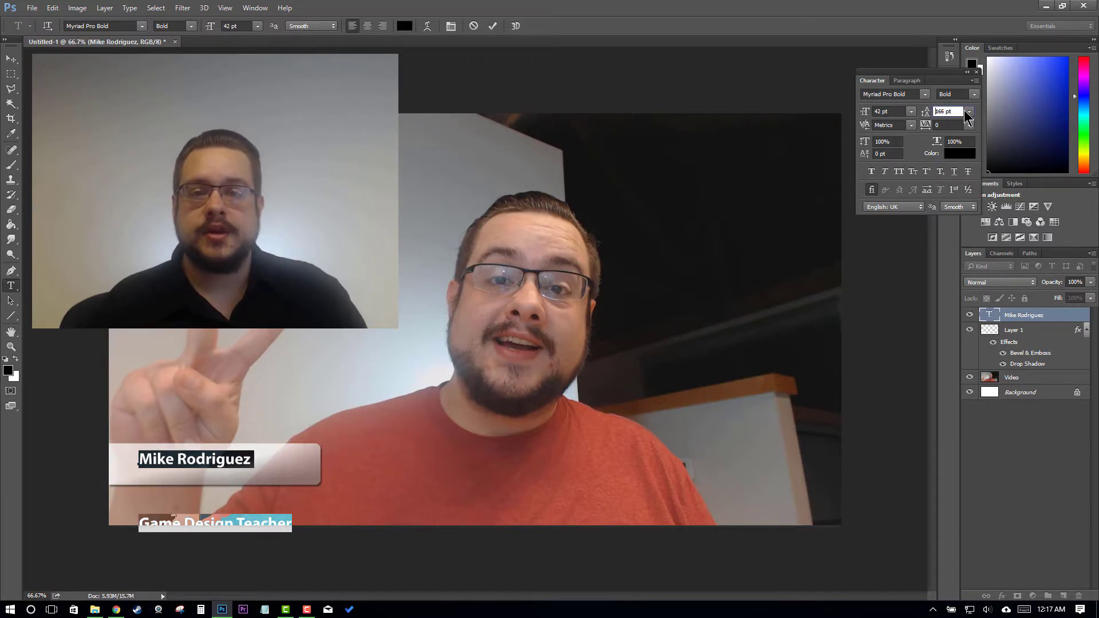
{"action": "key", "text": "Down"}
{"action": "key", "text": "Down"}
{"action": "key", "text": "Down"}
{"action": "key", "text": "Down"}
{"action": "key", "text": "Down"}
{"action": "key", "text": "Down"}
{"action": "key", "text": "Down"}
{"action": "key", "text": "Down"}
{"action": "key", "text": "Down"}
{"action": "key", "text": "Down"}
{"action": "key", "text": "Down"}
{"action": "key", "text": "Down"}
{"action": "key", "text": "Down"}
{"action": "key", "text": "Down"}
{"action": "key", "text": "Down"}
{"action": "key", "text": "Down"}
{"action": "key", "text": "Down"}
{"action": "key", "text": "Down"}
{"action": "key", "text": "Down"}
{"action": "key", "text": "Down"}
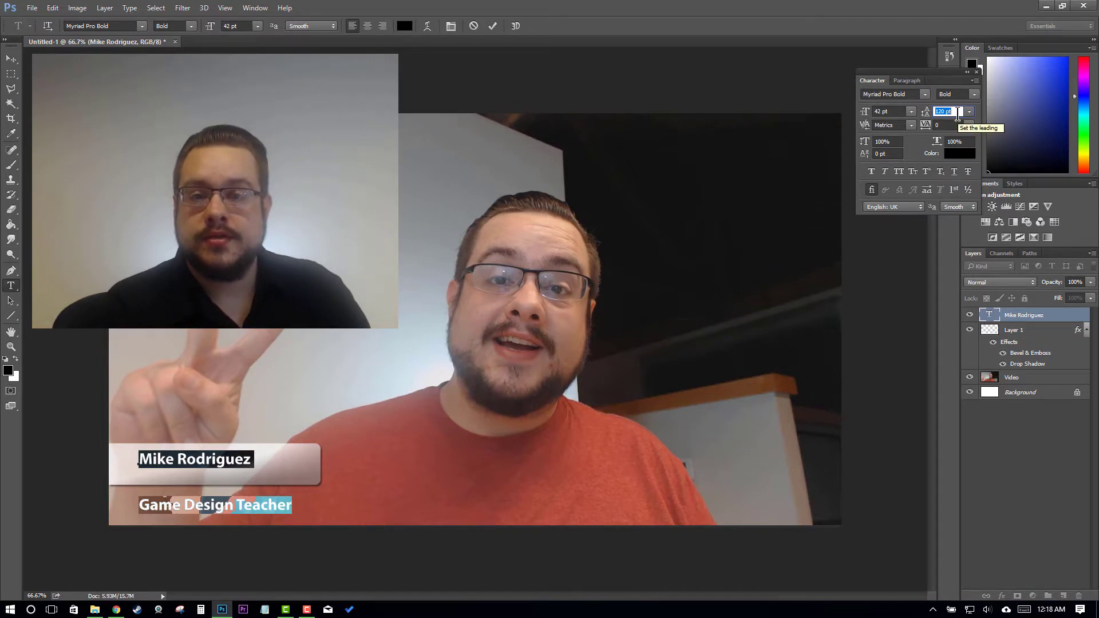
{"action": "key", "text": "shift+Down"}
{"action": "key", "text": "shift+Down"}
{"action": "key", "text": "shift+Down"}
{"action": "key", "text": "shift+Down"}
{"action": "key", "text": "shift+Down"}
{"action": "key", "text": "shift+Down"}
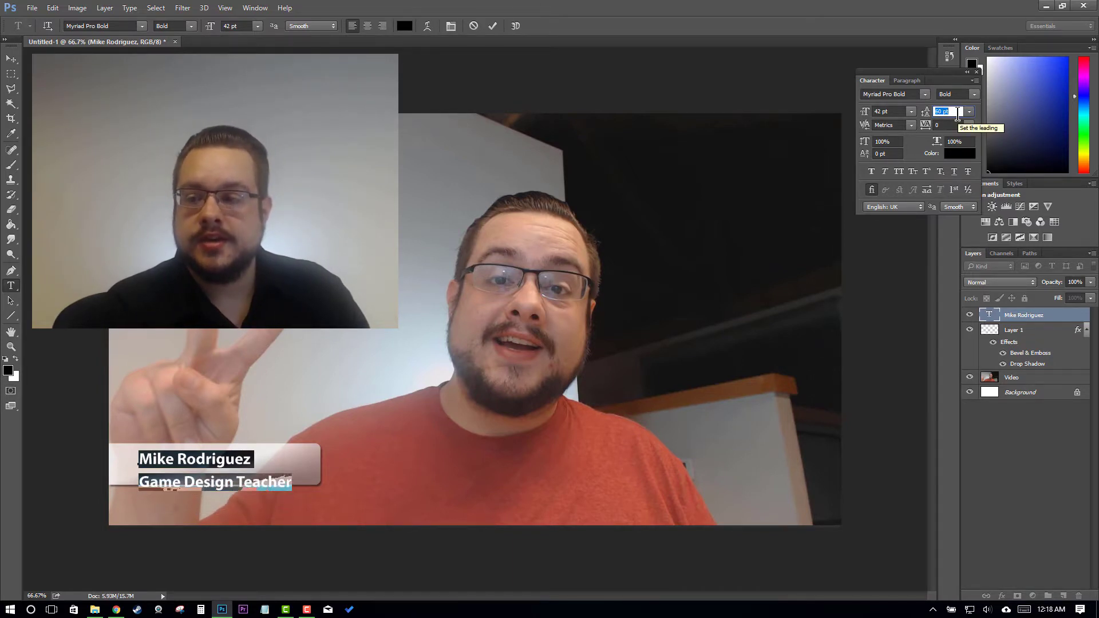
{"action": "key", "text": "shift+Down"}
{"action": "key", "text": "shift+Down"}
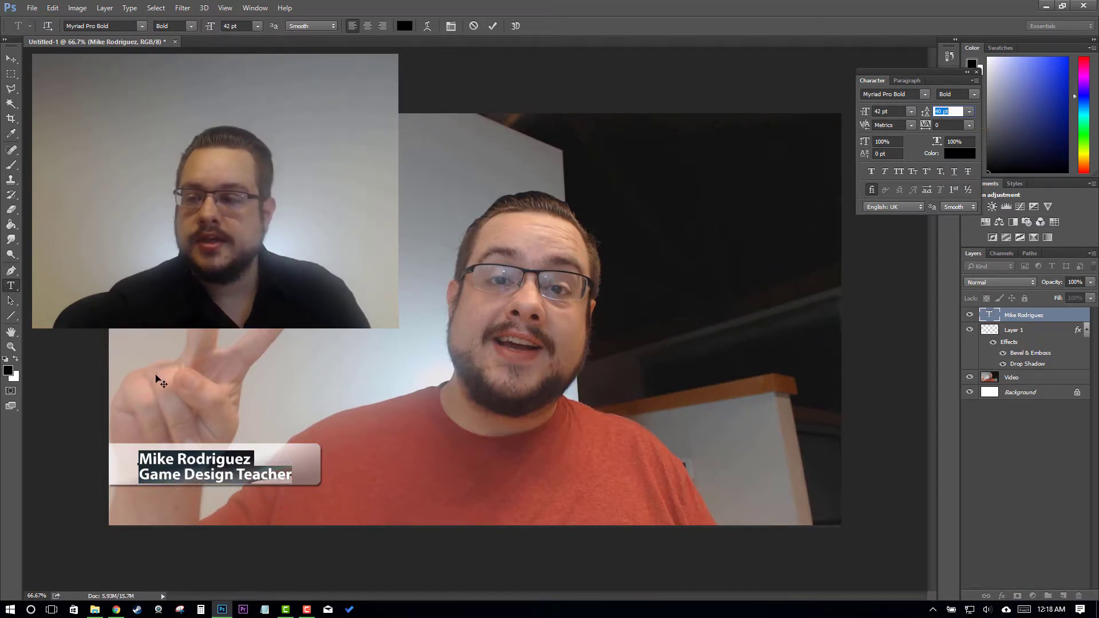
{"action": "left_click", "coordinate": [196, 473]}
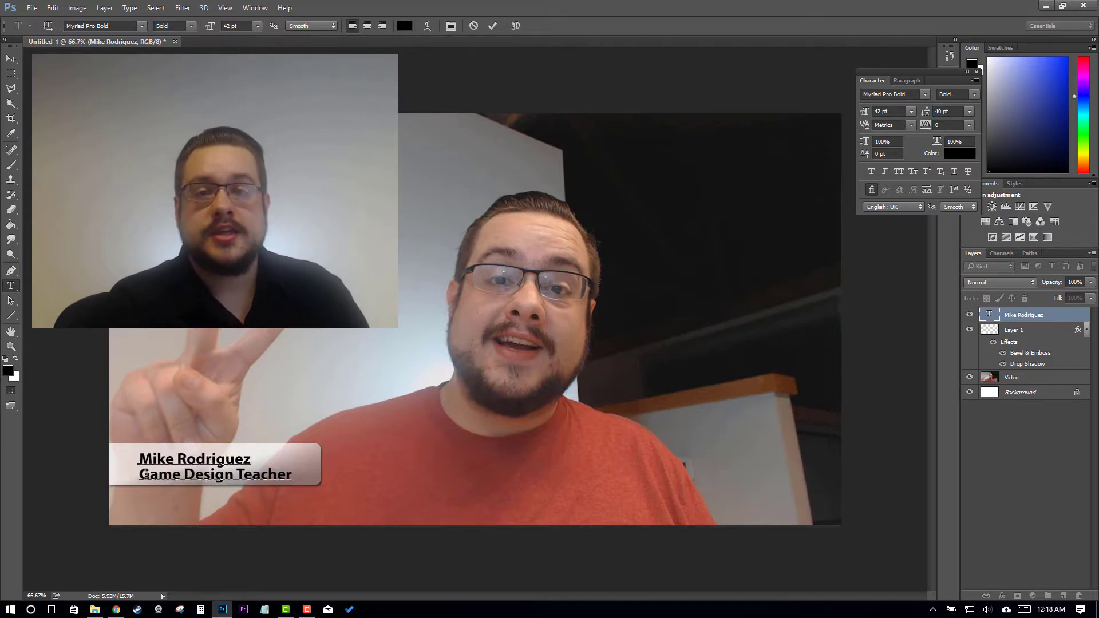
Set the "Game Design Teacher" line to the Regular font style at 32 pt
{"action": "left_click_drag", "start_coordinate": [141, 474], "coordinate": [294, 475]}
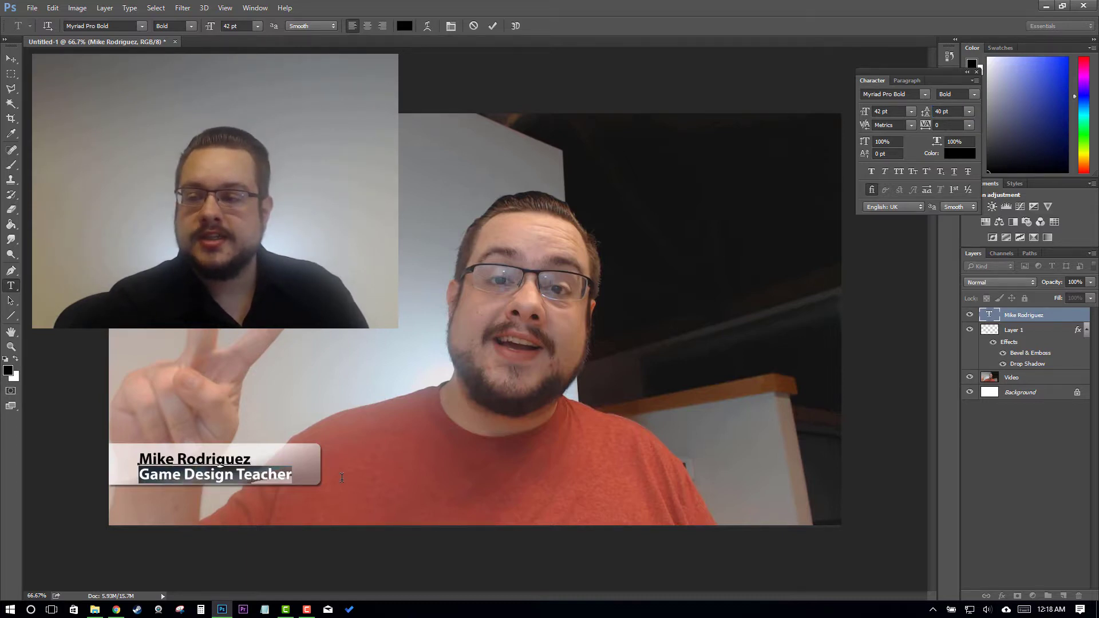
{"action": "left_click", "coordinate": [192, 26]}
{"action": "left_click", "coordinate": [172, 26]}
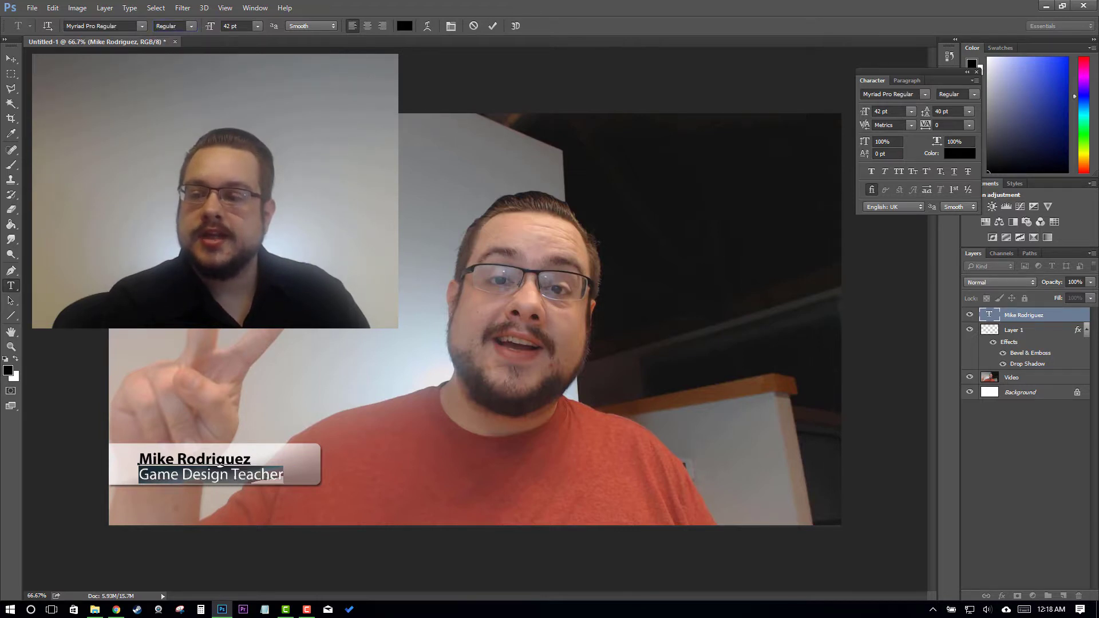
{"action": "left_click", "coordinate": [228, 27]}
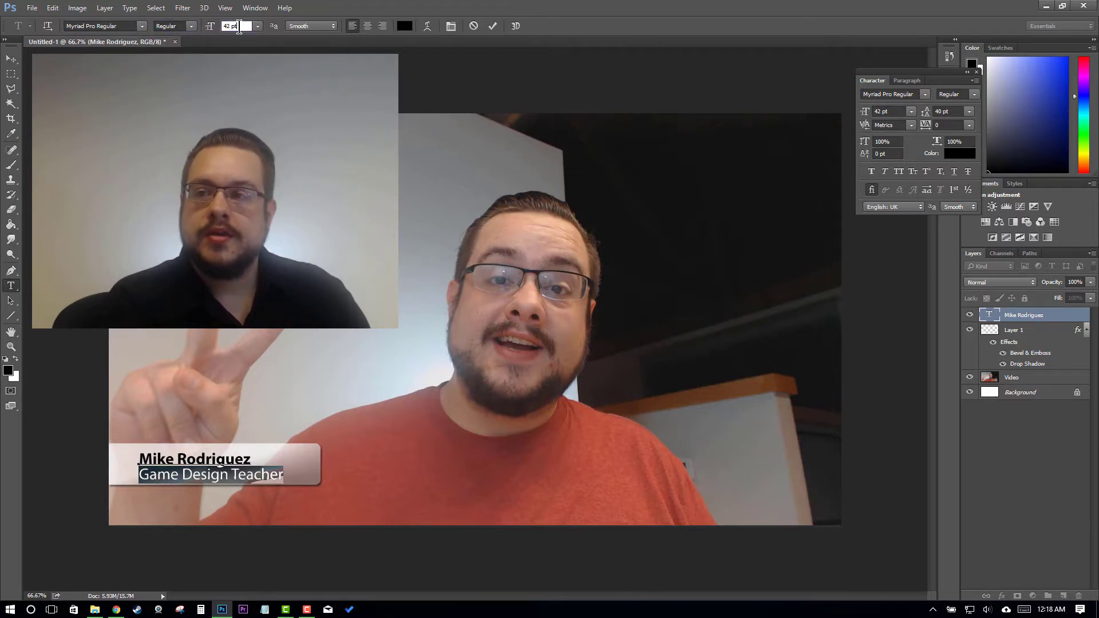
{"action": "key", "text": "Down"}
{"action": "key", "text": "Down"}
{"action": "key", "text": "Down"}
{"action": "key", "text": "Down"}
{"action": "key", "text": "Down"}
{"action": "key", "text": "Down"}
{"action": "key", "text": "Down"}
{"action": "key", "text": "Down"}
{"action": "key", "text": "Down"}
{"action": "key", "text": "Down"}
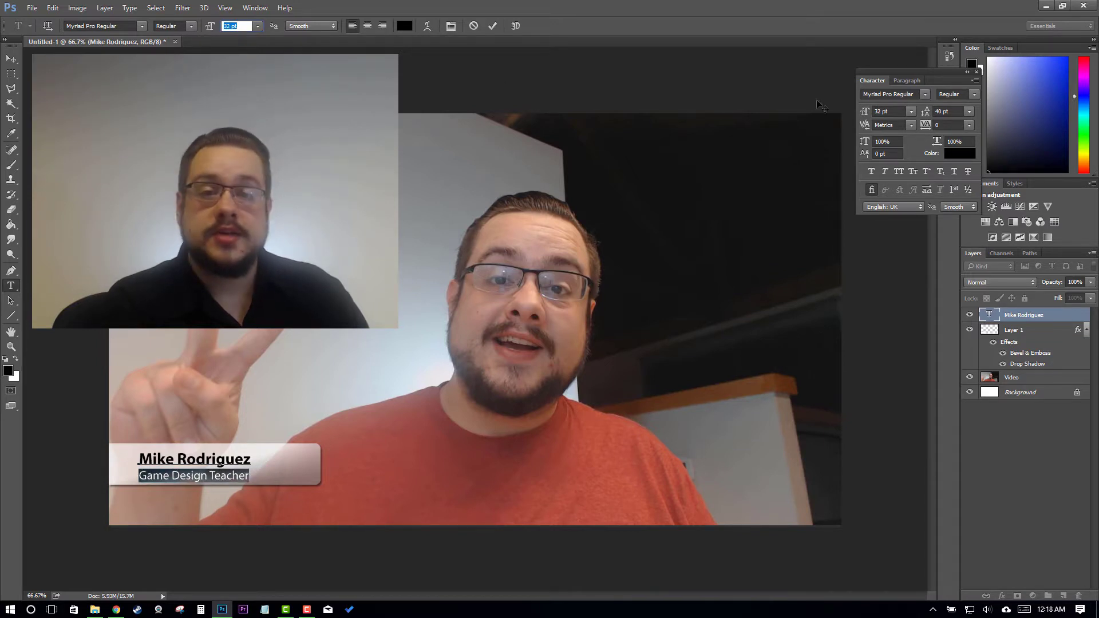
Tighten the leading of the "Game Design Teacher" line to 34 pt, keeping its font size at 32 pt
{"action": "left_click", "coordinate": [945, 111]}
{"action": "key", "text": "Down"}
{"action": "key", "text": "Down"}
{"action": "key", "text": "Down"}
{"action": "key", "text": "Down"}
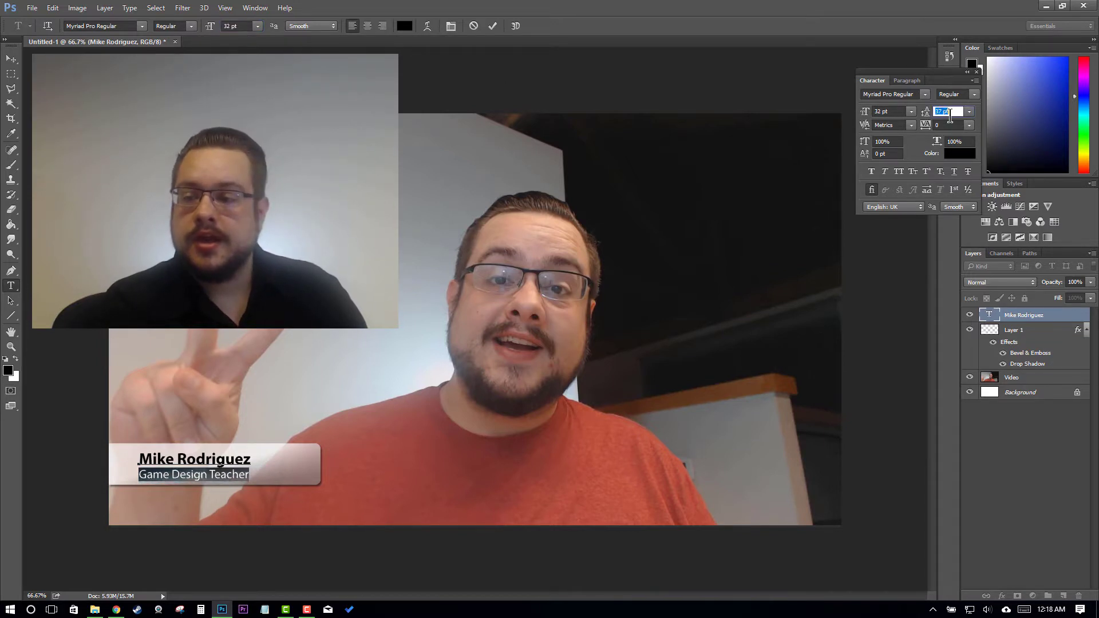
{"action": "key", "text": "Down"}
{"action": "key", "text": "Down"}
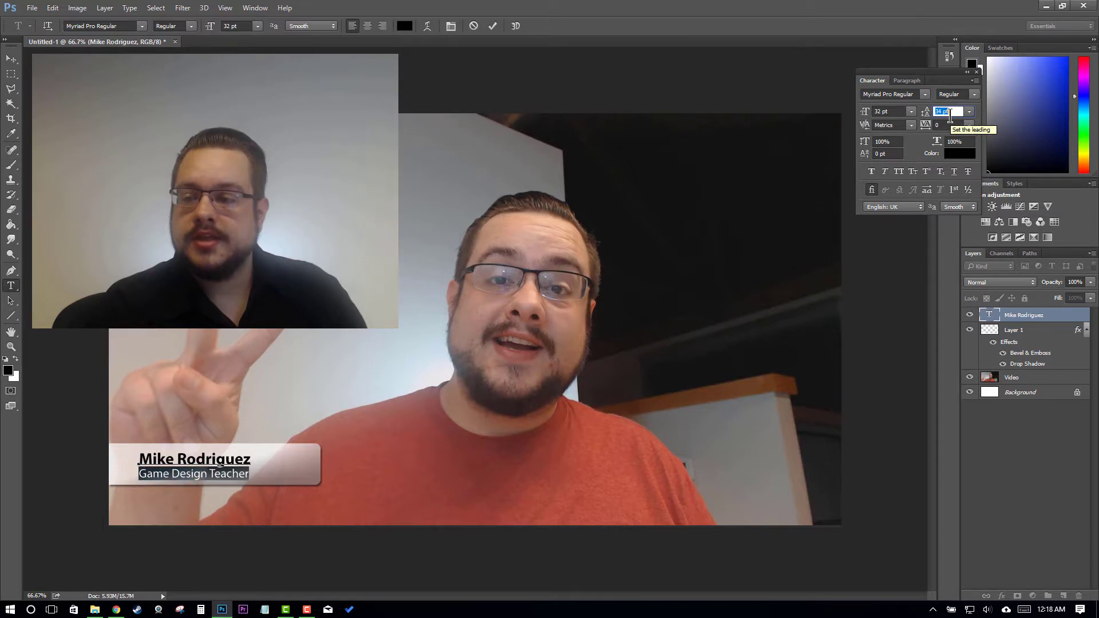
{"action": "left_click", "coordinate": [891, 113]}
{"action": "key", "text": "Up"}
{"action": "key", "text": "Down"}
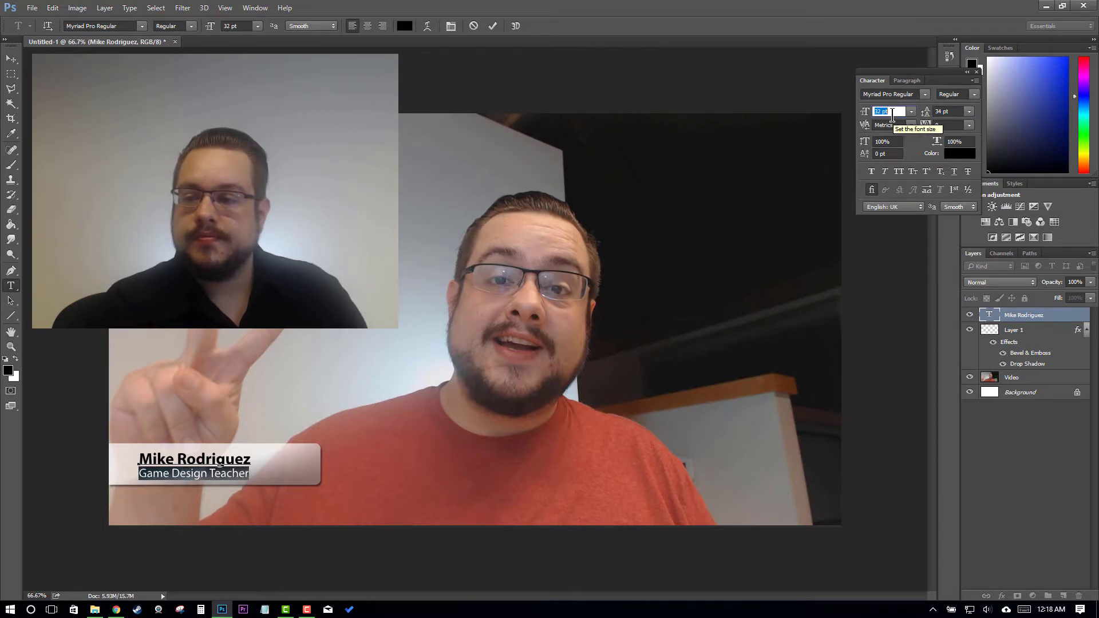
Move the two-line text block horizontally so it sits roughly centred in the translucent bar
{"action": "left_click", "coordinate": [11, 59]}
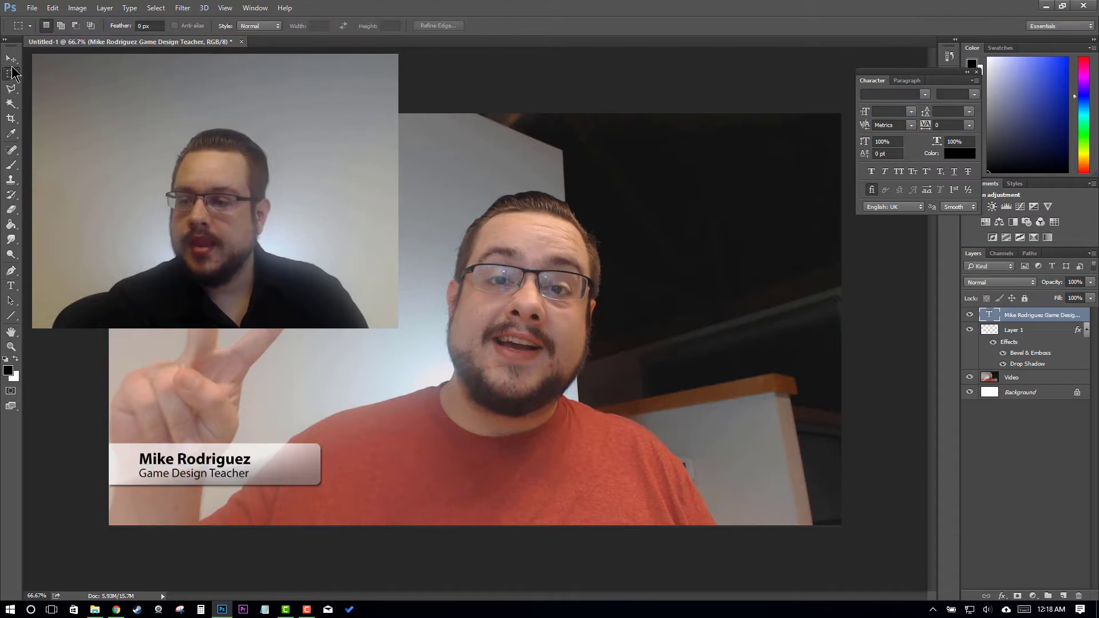
{"action": "left_click_drag", "start_coordinate": [230, 464], "coordinate": [259, 461]}
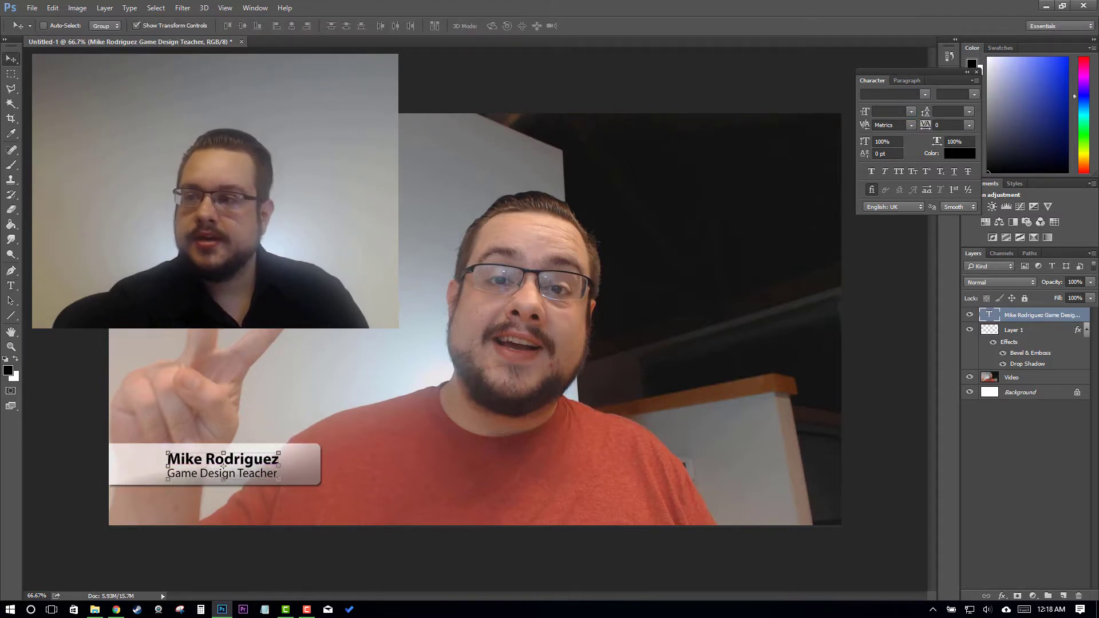
{"action": "left_click", "coordinate": [11, 74]}
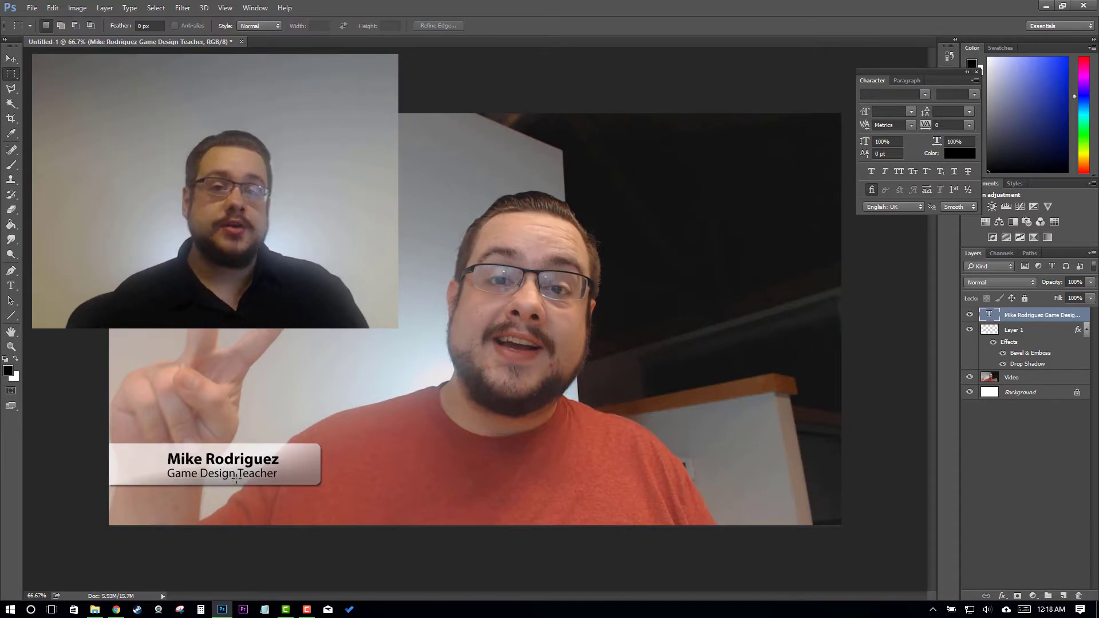
Hide the Video and Background layers so only the text and bar remain over transparency, and select the bar's layer
{"action": "left_click", "coordinate": [970, 378]}
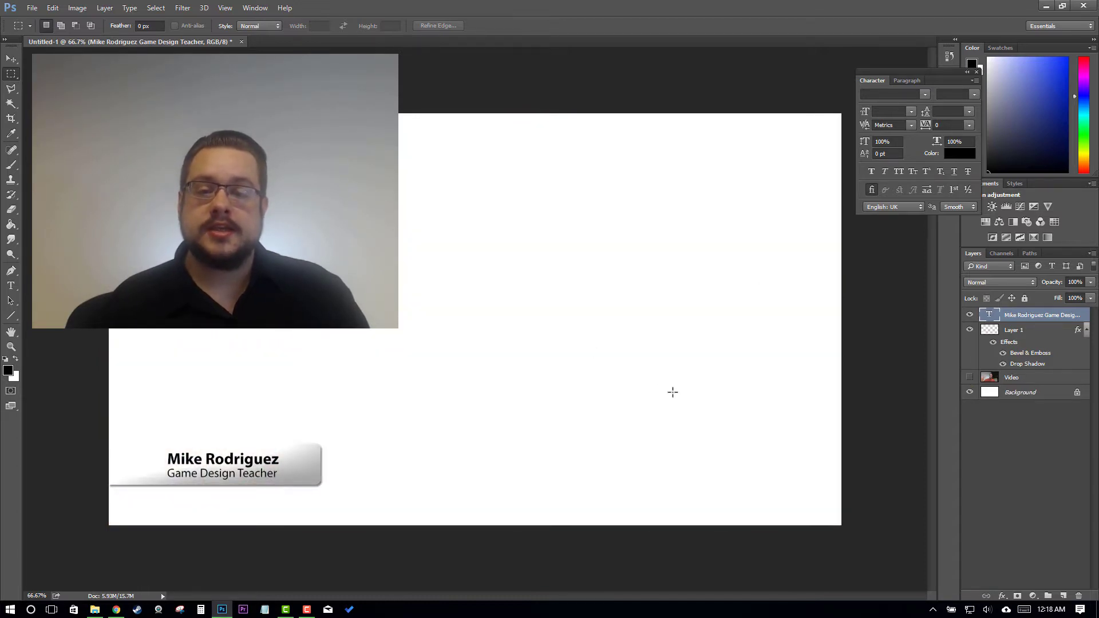
{"action": "left_click", "coordinate": [970, 393]}
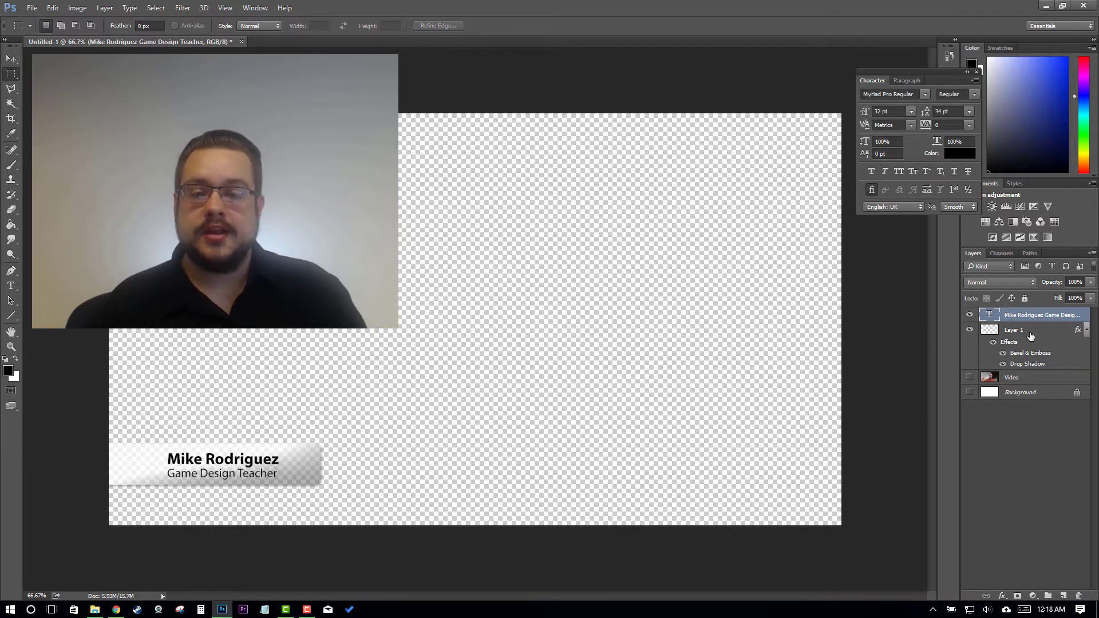
{"action": "left_click", "coordinate": [1030, 333]}
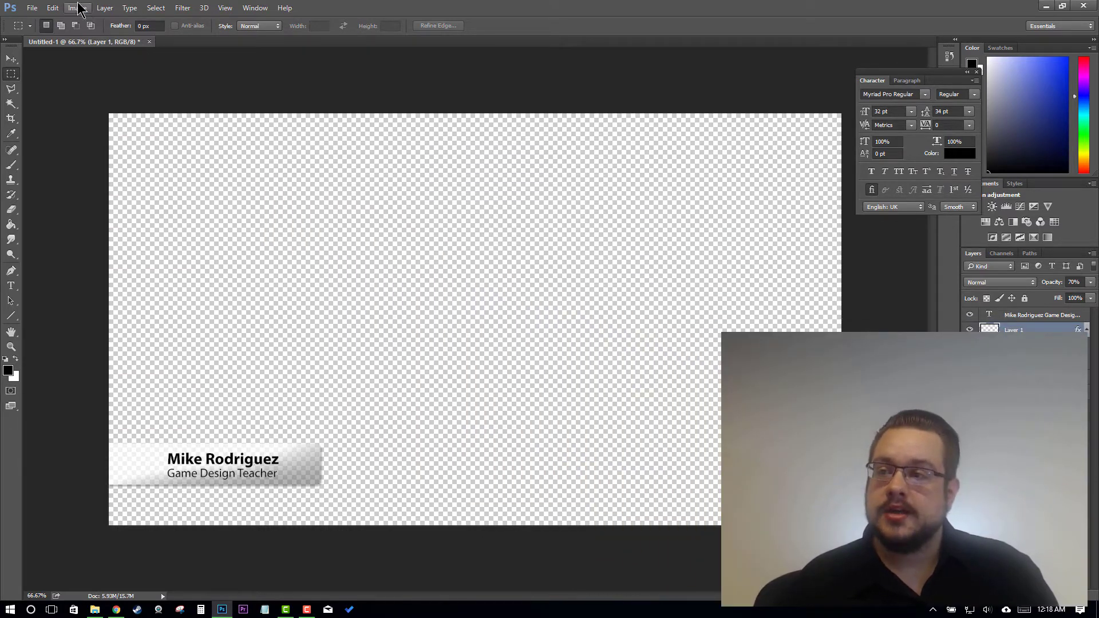
Save the graphic to the Desktop as a PNG named nameplate1.png, accepting the default PNG options
{"action": "left_click", "coordinate": [32, 8]}
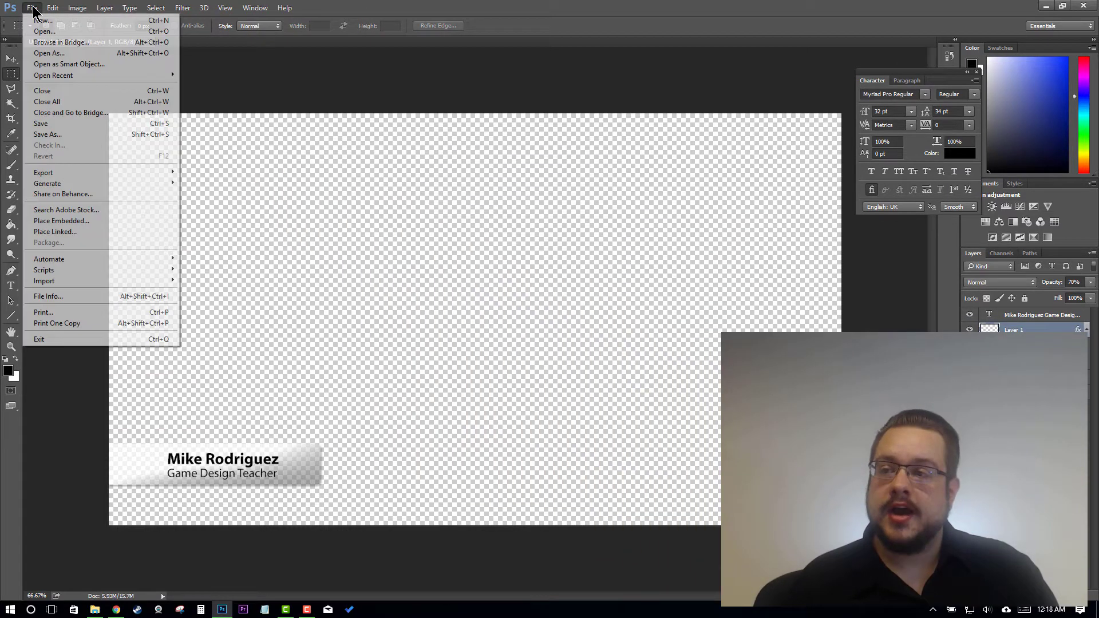
{"action": "left_click", "coordinate": [68, 134]}
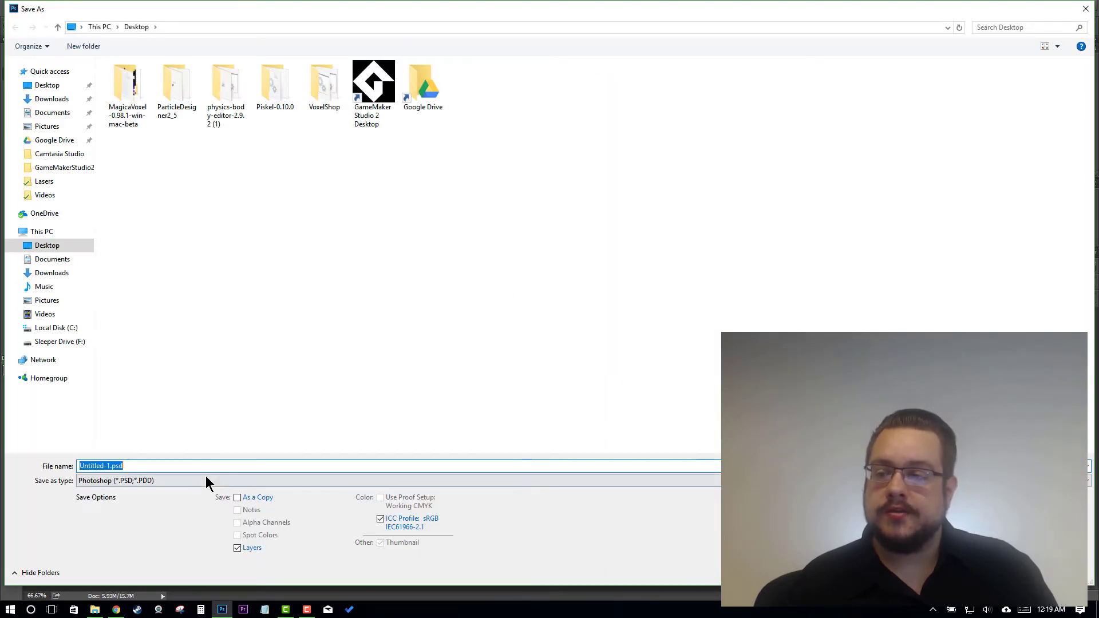
{"action": "left_click", "coordinate": [109, 482]}
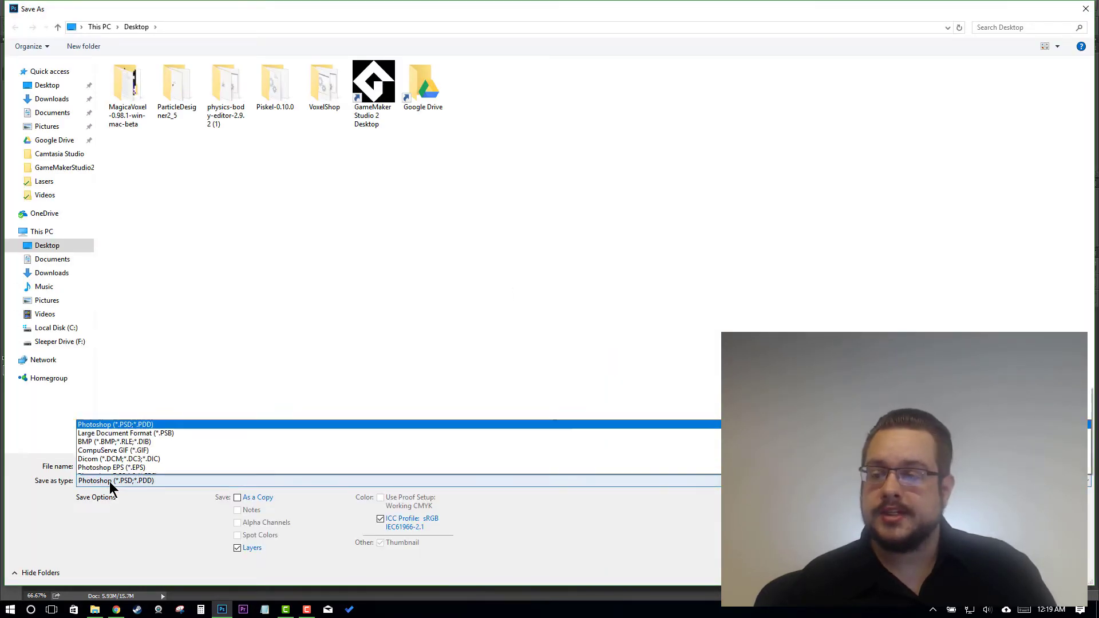
{"action": "left_click", "coordinate": [115, 434]}
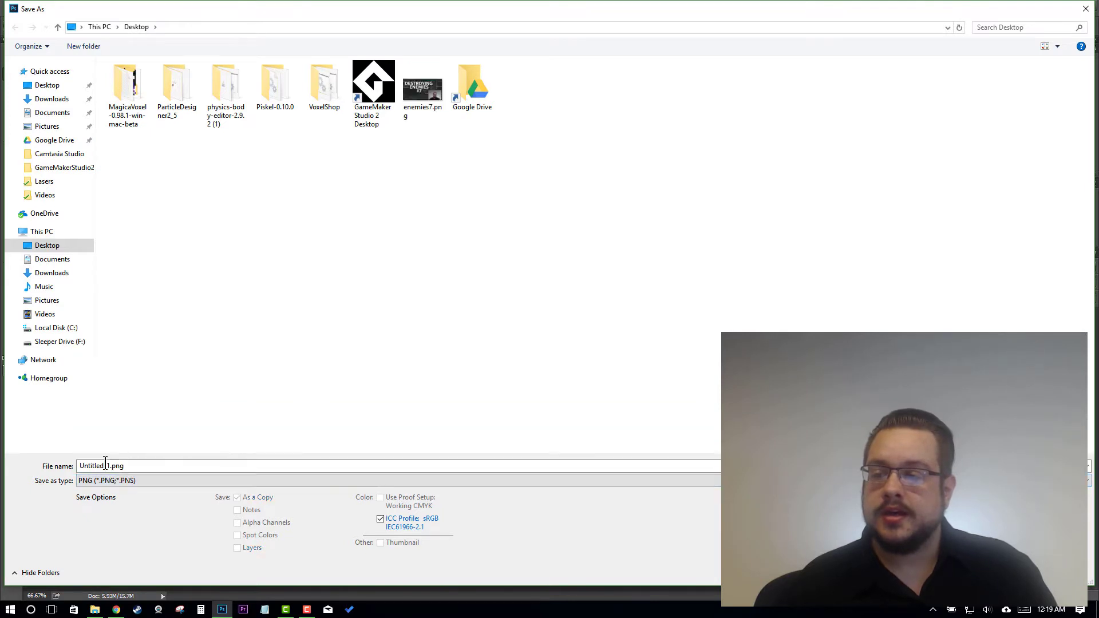
{"action": "double_click", "coordinate": [99, 467]}
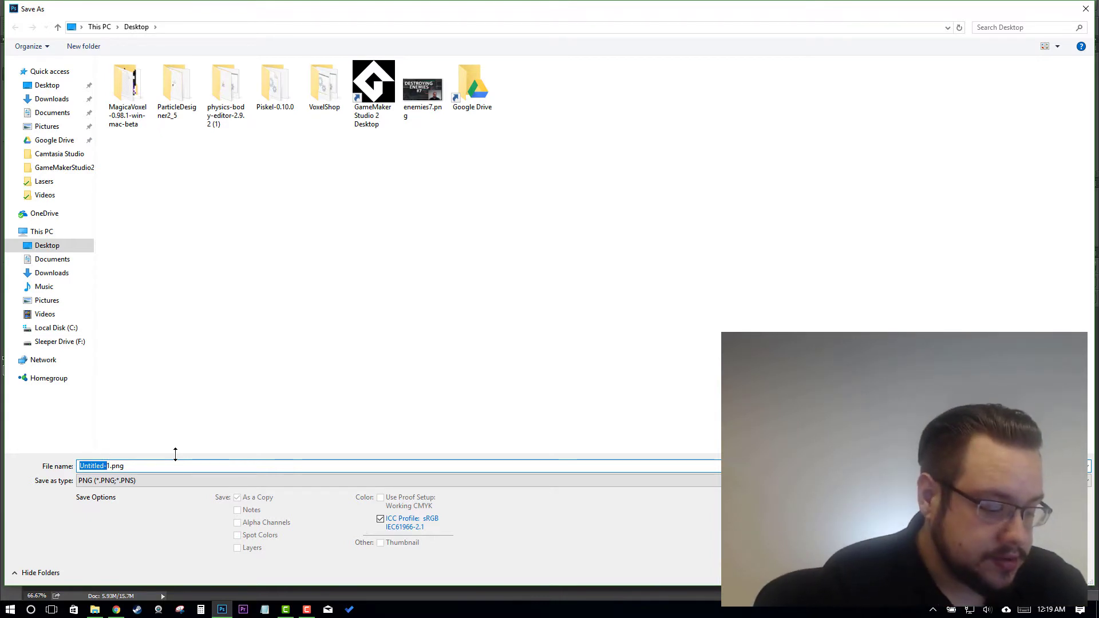
{"action": "type", "text": "nameplate"}
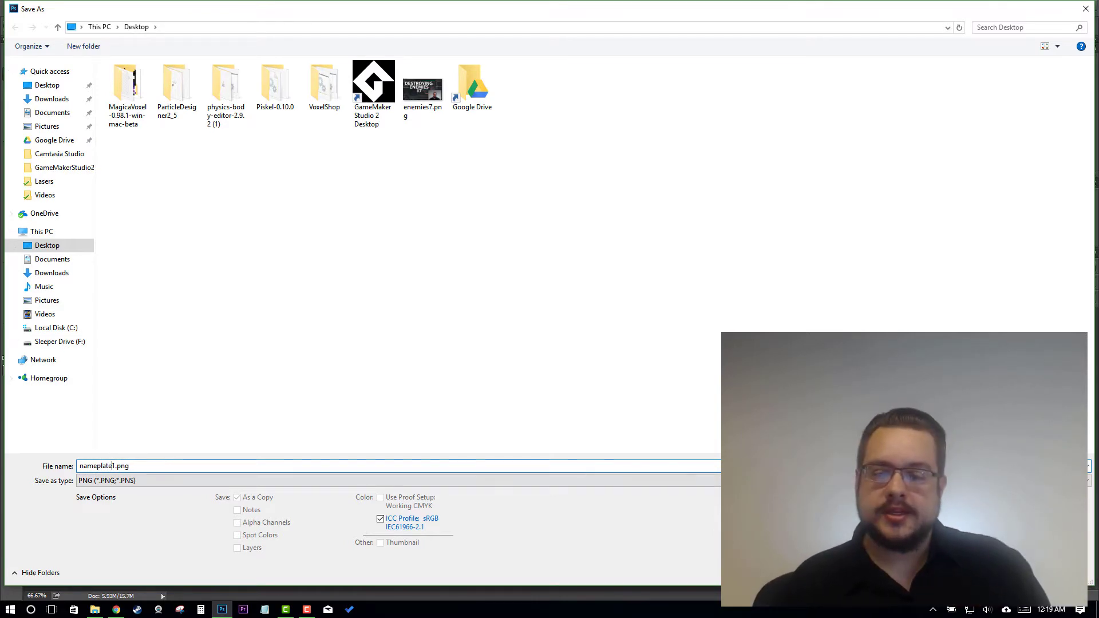
{"action": "key", "text": "Return"}
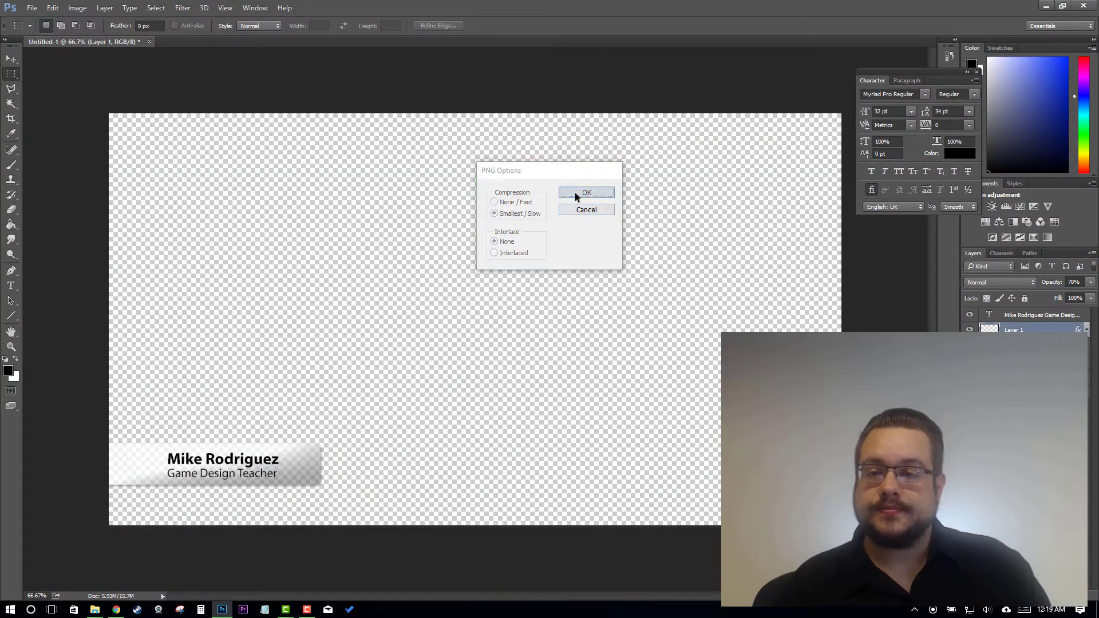
{"action": "left_click", "coordinate": [577, 194]}
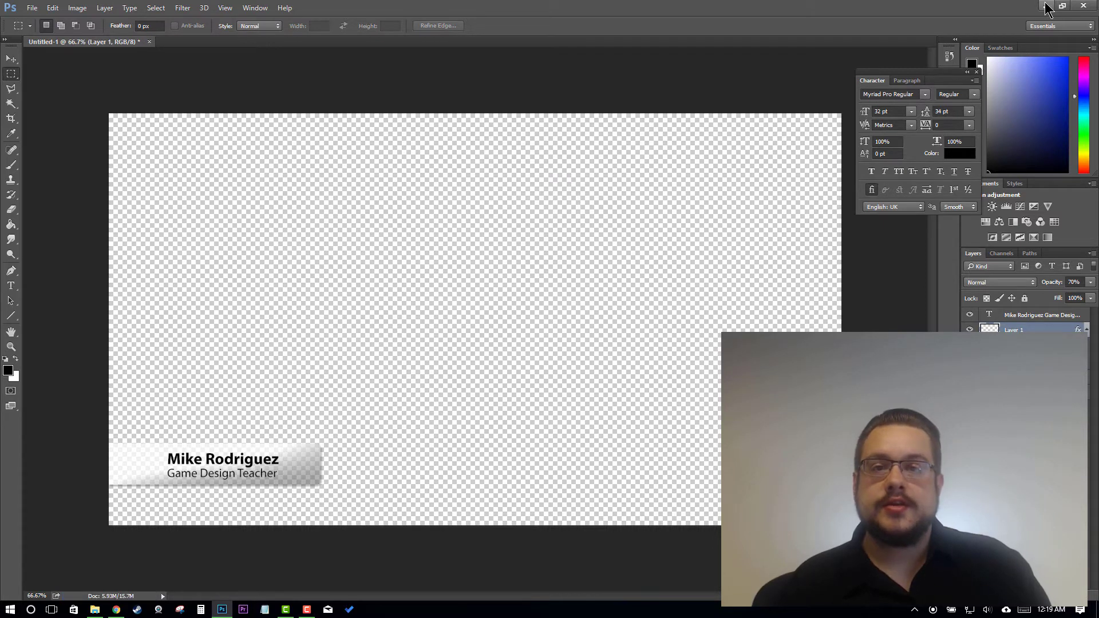
Switch to Camtasia and import nameplate1.png from the Desktop into the media bin
{"action": "left_click", "coordinate": [1048, 7]}
{"action": "left_click", "coordinate": [285, 610]}
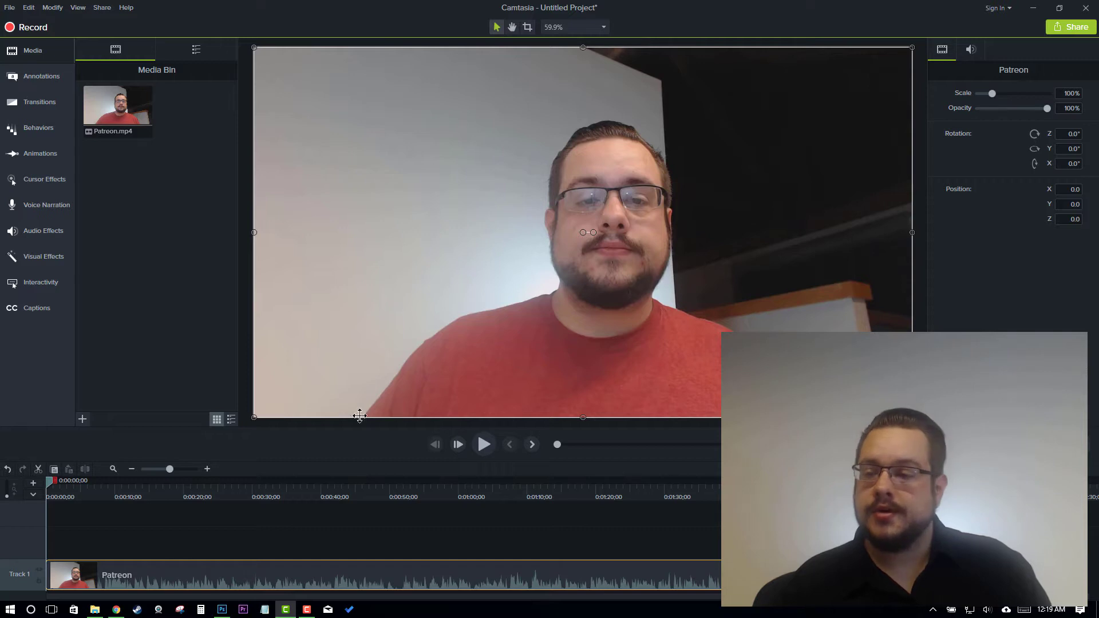
{"action": "left_click", "coordinate": [82, 419]}
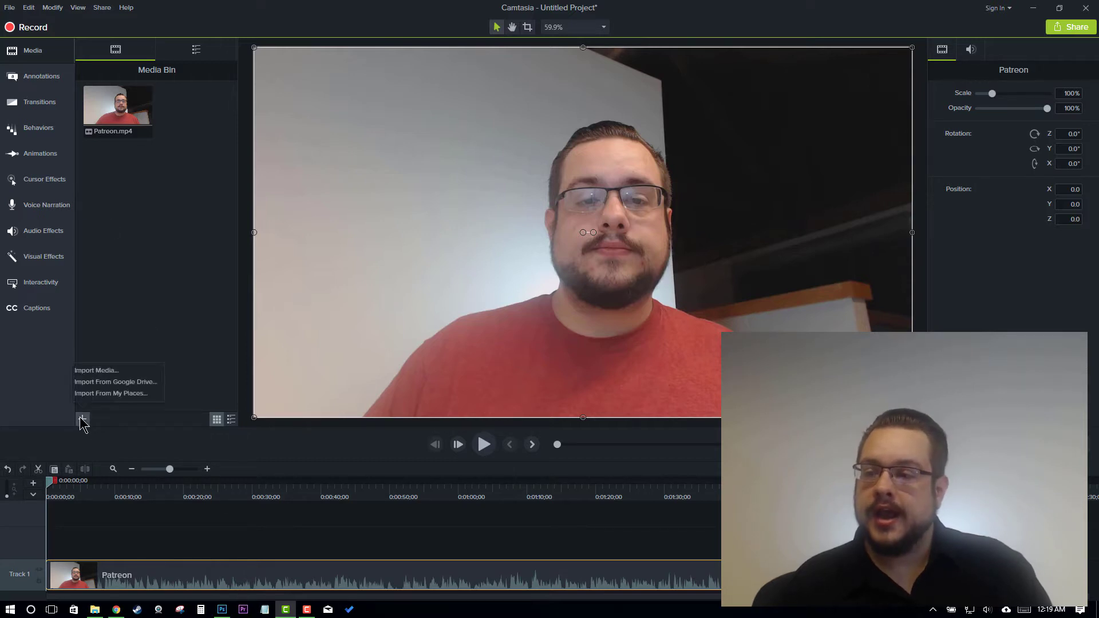
{"action": "left_click", "coordinate": [105, 371]}
{"action": "left_click", "coordinate": [63, 141]}
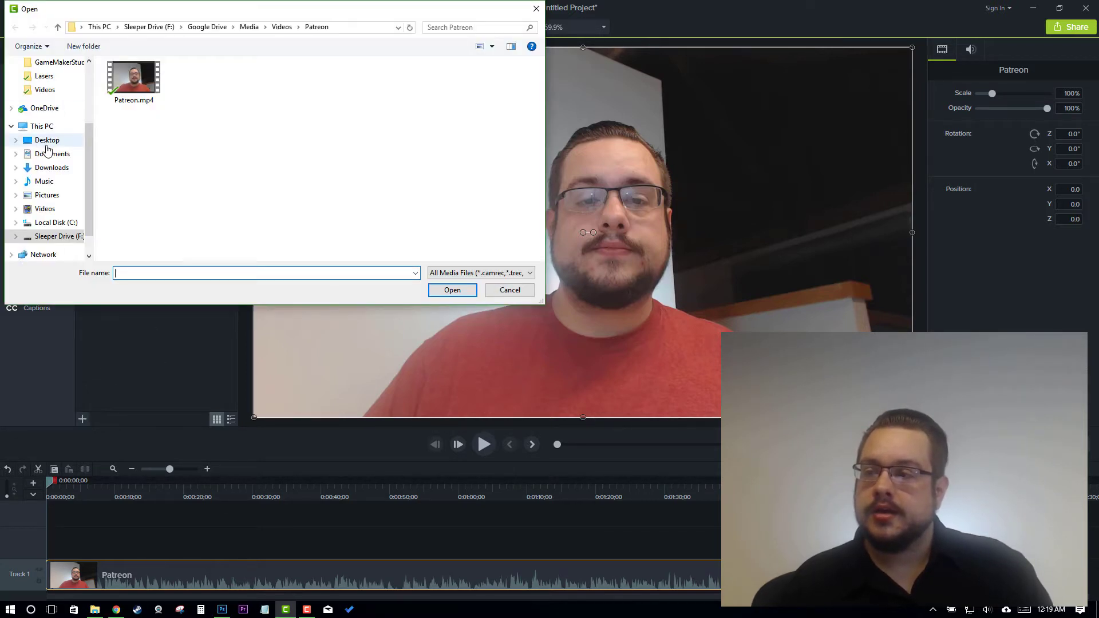
{"action": "left_click", "coordinate": [455, 102]}
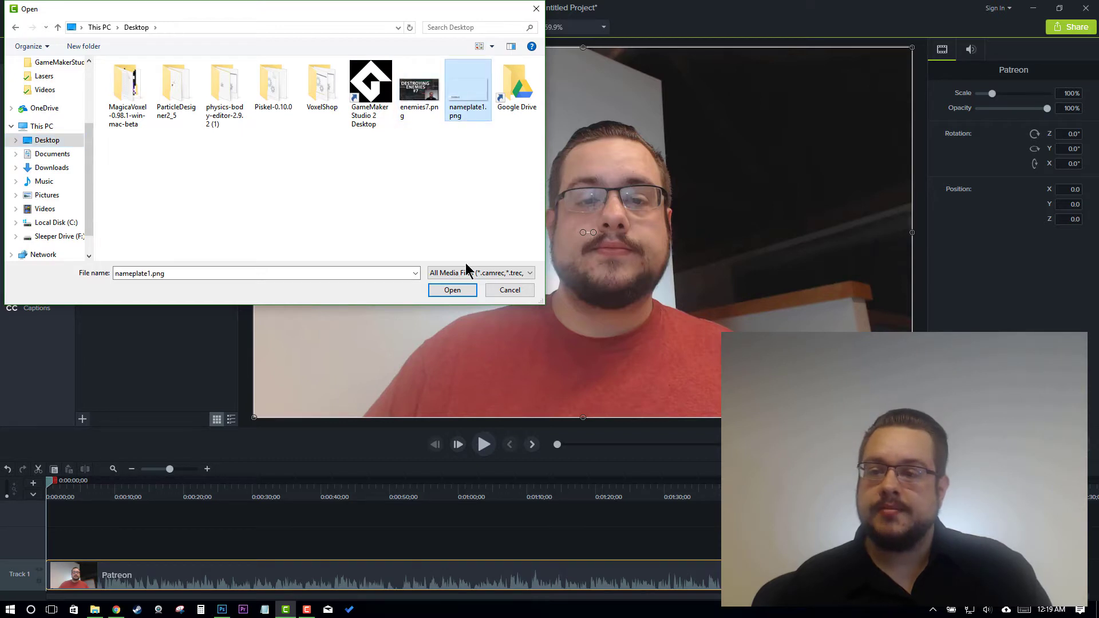
{"action": "left_click", "coordinate": [451, 290]}
Place nameplate1 on Track 2 above the video, spanning about 5 to 17 seconds, with a transition at both ends
{"action": "left_click_drag", "start_coordinate": [174, 118], "coordinate": [38, 557]}
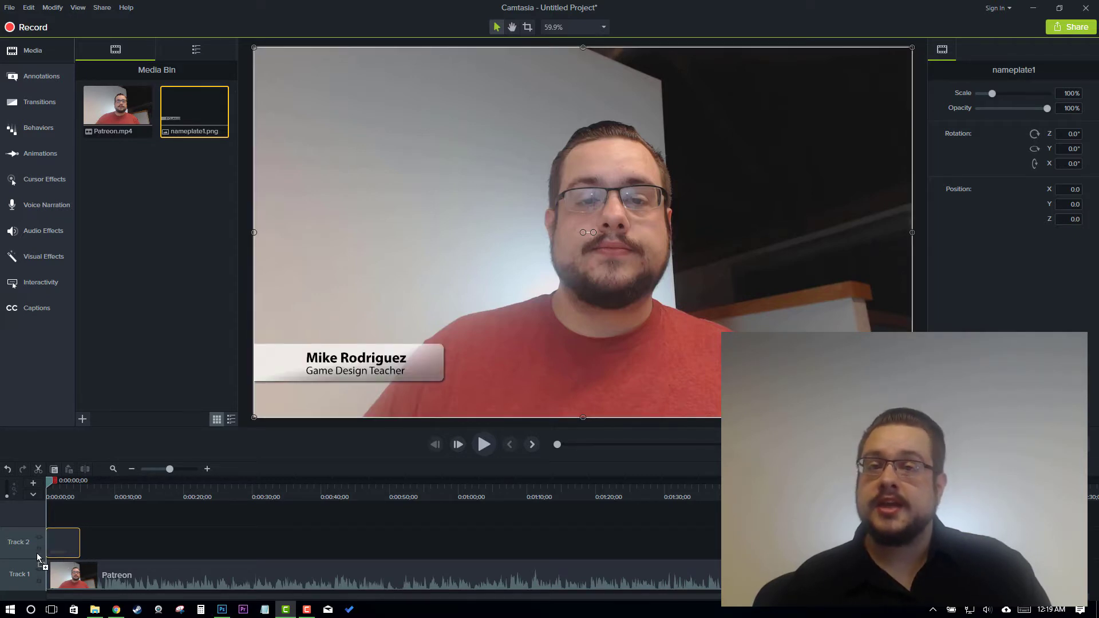
{"action": "left_click_drag", "start_coordinate": [43, 556], "coordinate": [160, 532]}
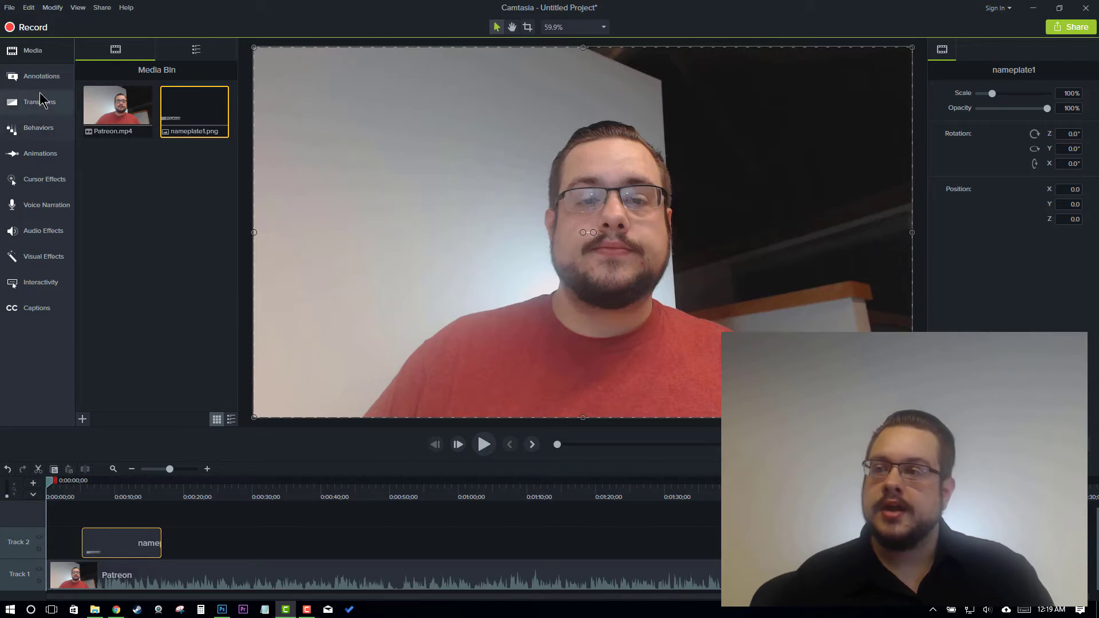
{"action": "left_click", "coordinate": [38, 102]}
{"action": "left_click_drag", "start_coordinate": [145, 296], "coordinate": [134, 544]}
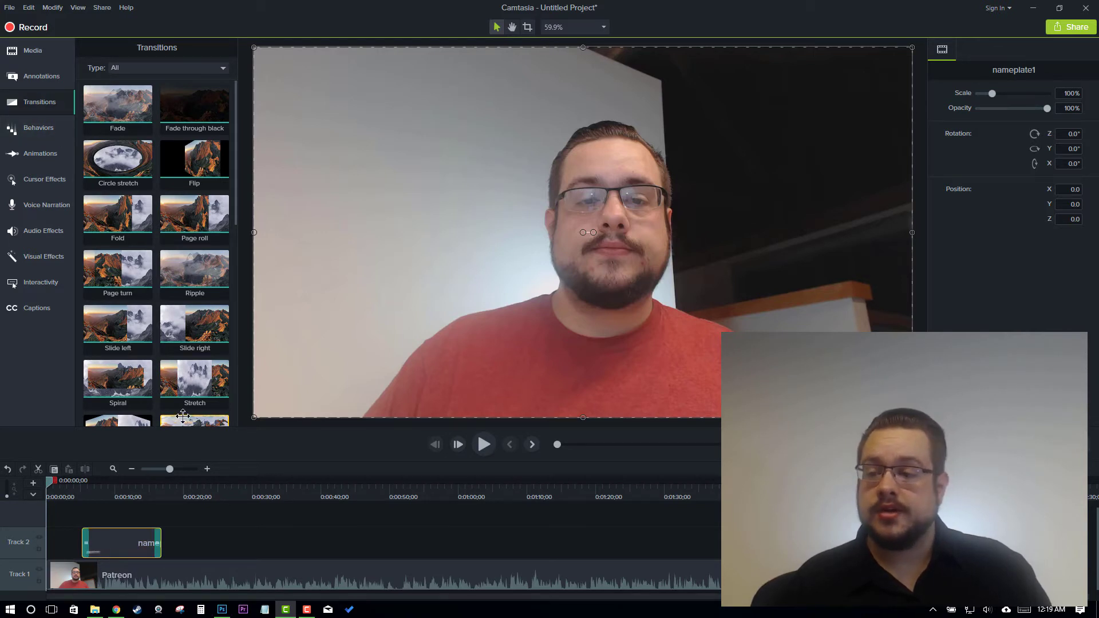
Preview the nameplate's entrance and exit over the video by playing and scrubbing through its clip
{"action": "left_click", "coordinate": [483, 444]}
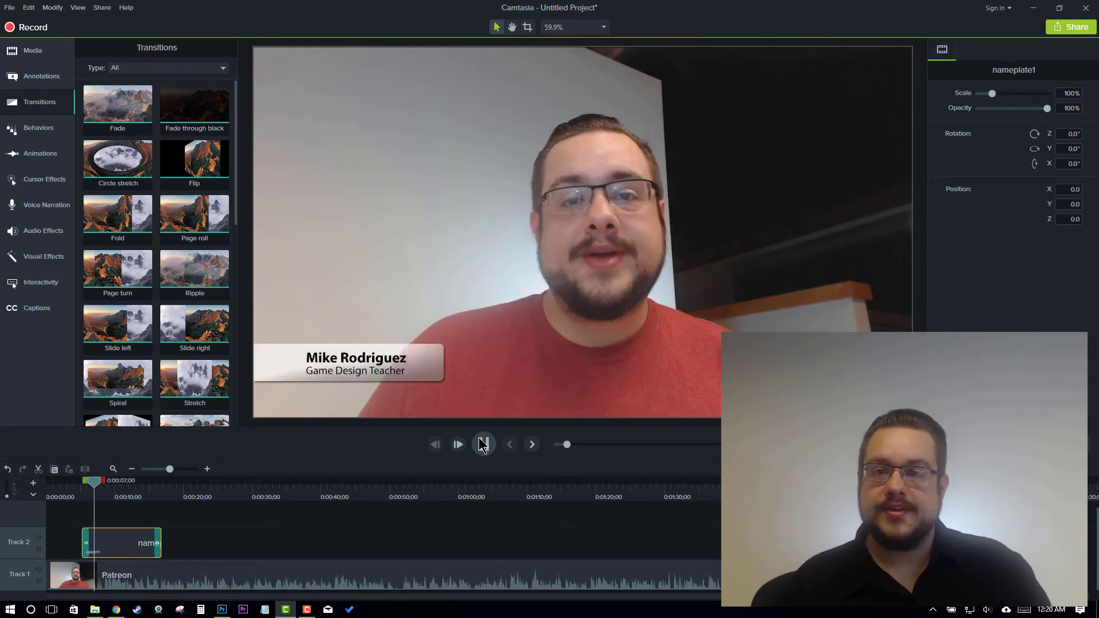
{"action": "left_click", "coordinate": [483, 444]}
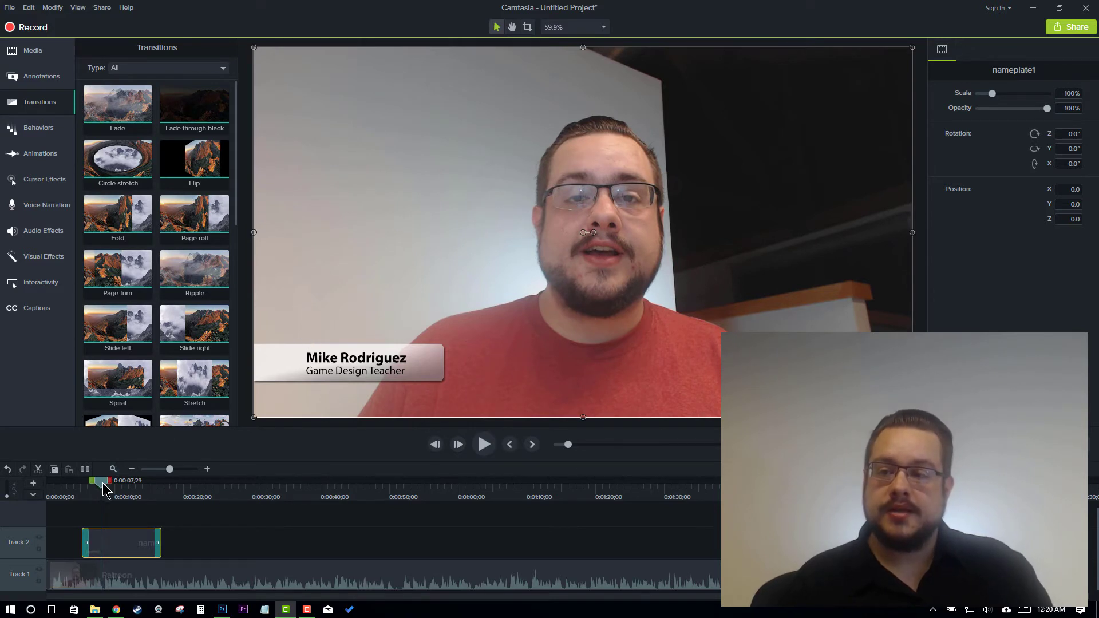
{"action": "left_click_drag", "start_coordinate": [101, 484], "coordinate": [161, 486]}
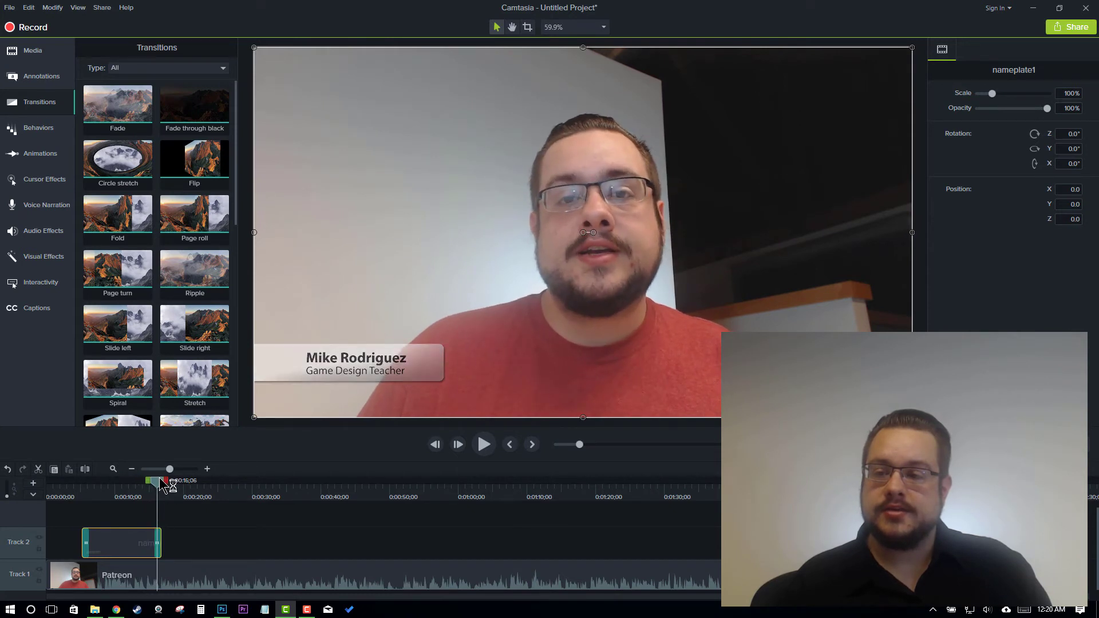
{"action": "left_click_drag", "start_coordinate": [160, 478], "coordinate": [168, 480]}
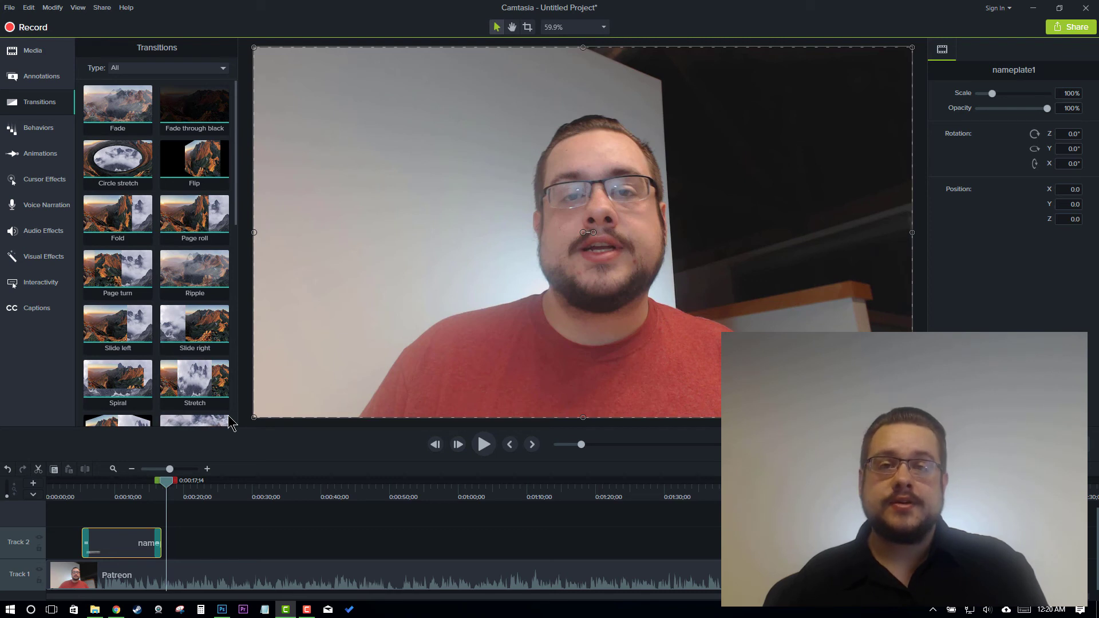
{"action": "left_click_drag", "start_coordinate": [156, 483], "coordinate": [131, 485]}
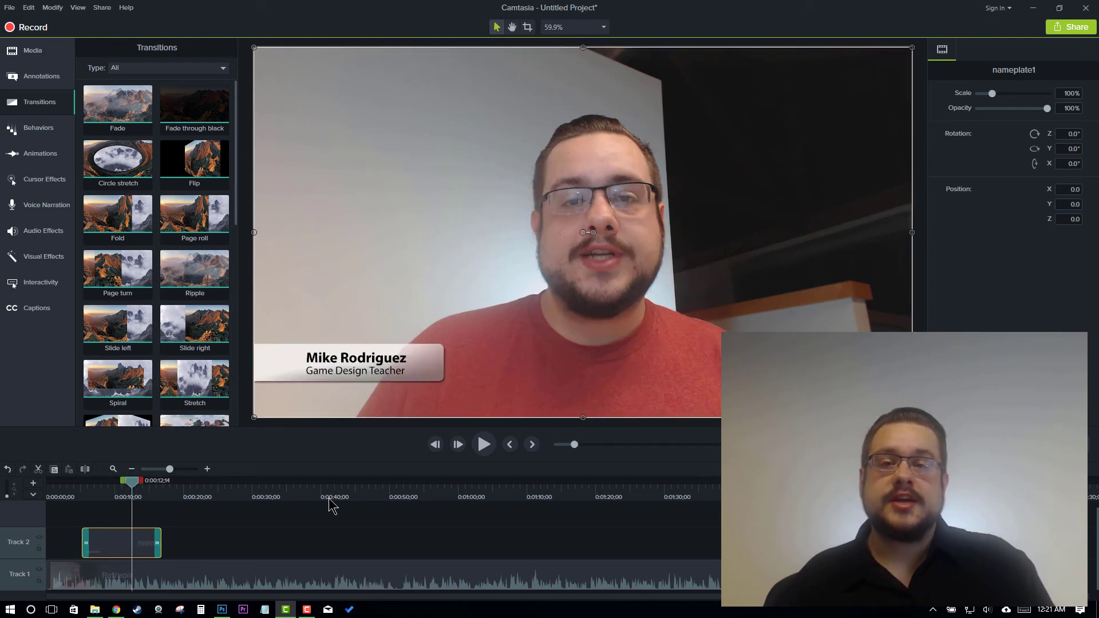